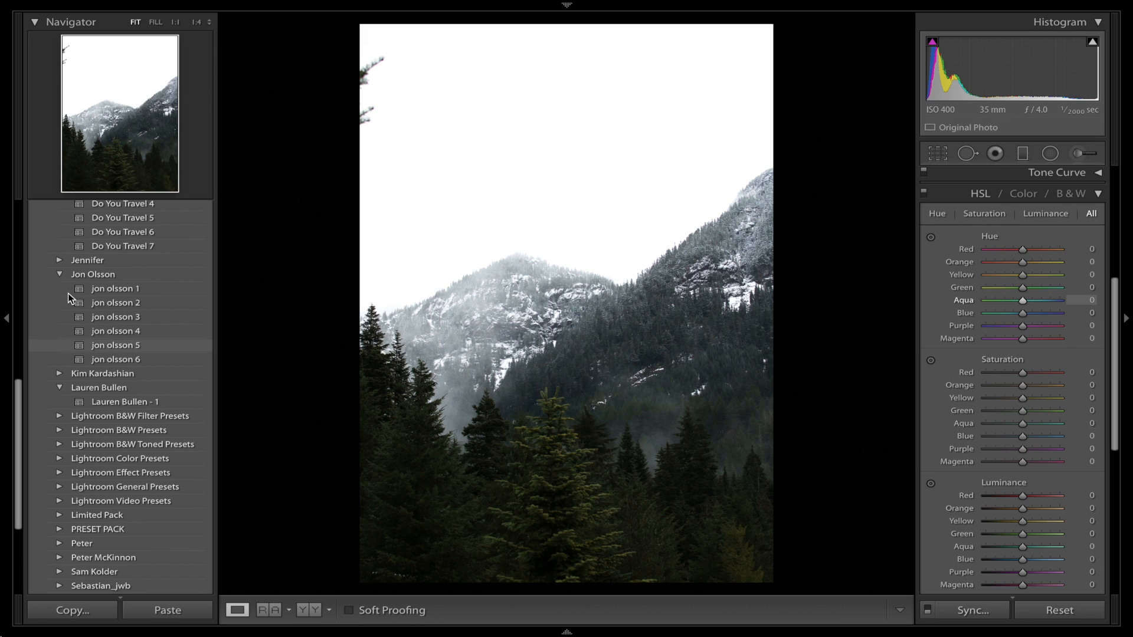
Reset all of the photo's develop adjustments to start the edit from the original image.
scroll(90, 312, "up", 1)
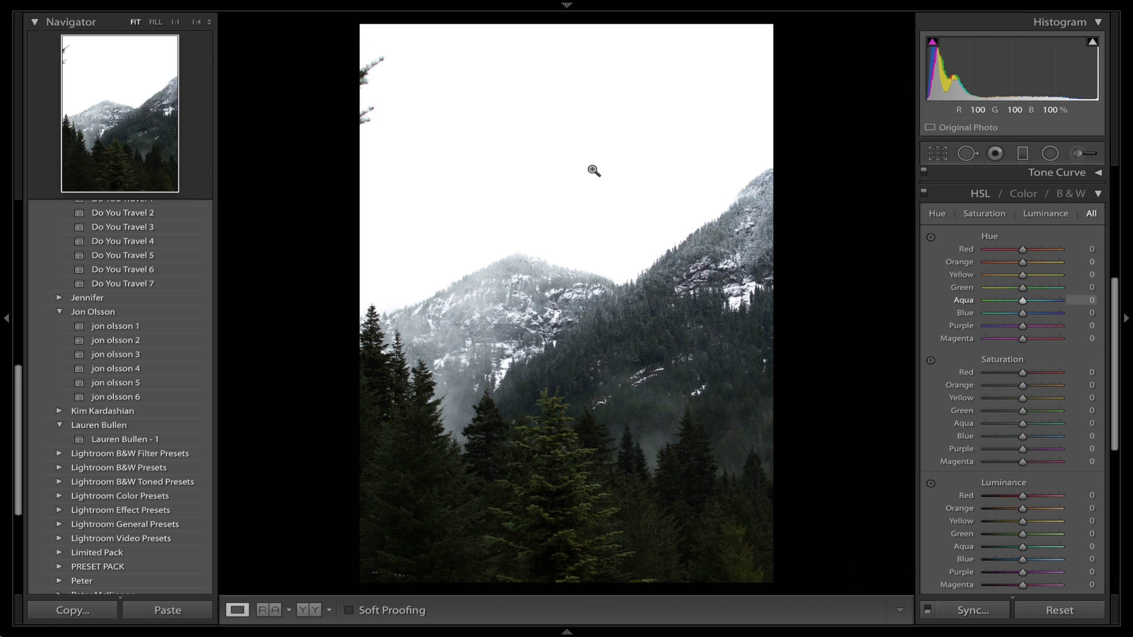
left_click(1099, 195)
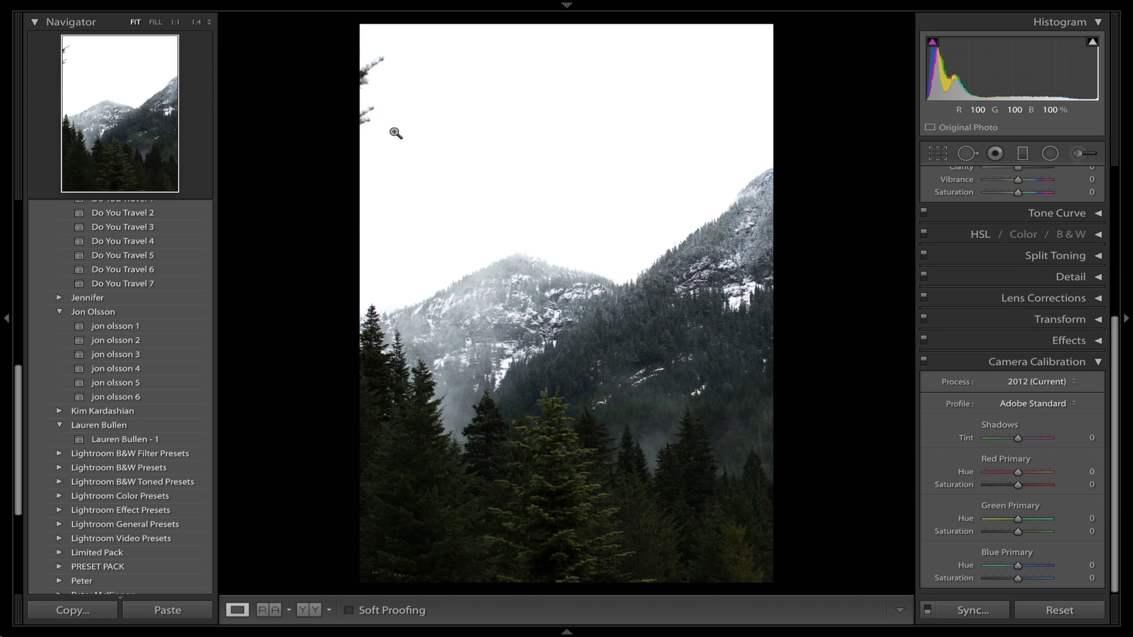
scroll(1011, 271, "up", 5)
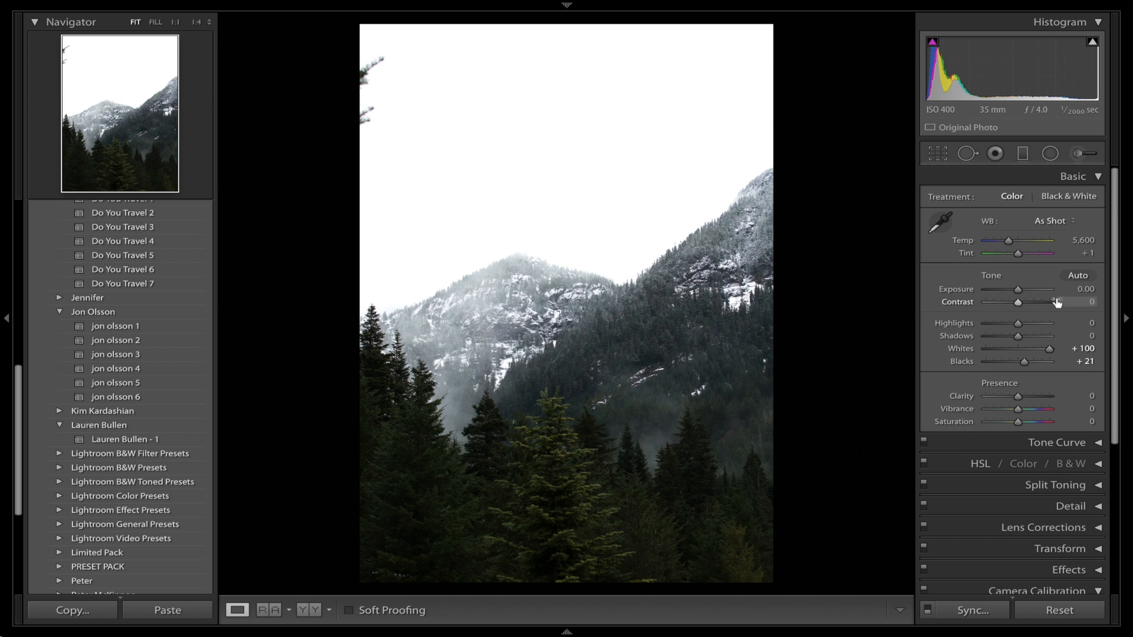
left_click_drag(1043, 353, 1028, 355)
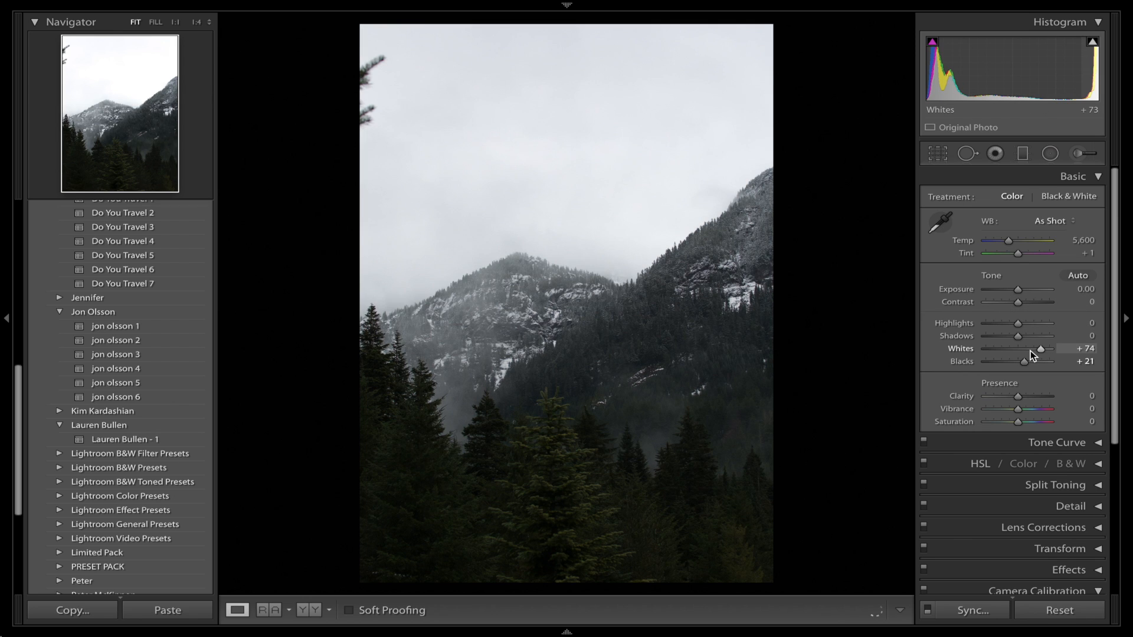
left_click(1050, 619)
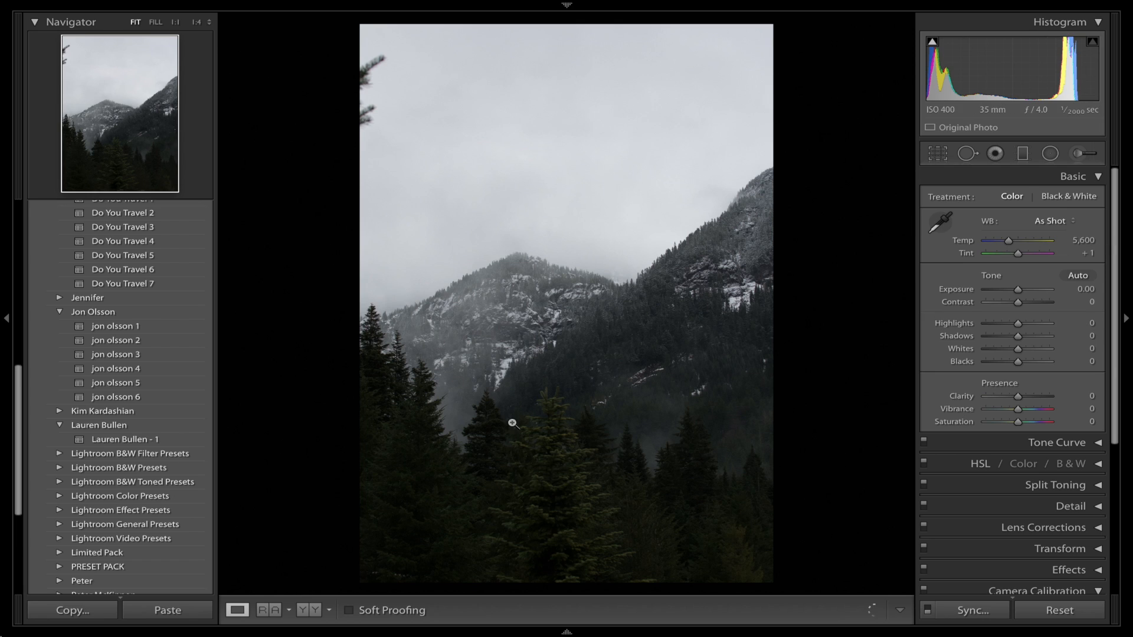
Raise the photo's shadows to +48 and lower the highlights to -100.
left_click(1035, 338)
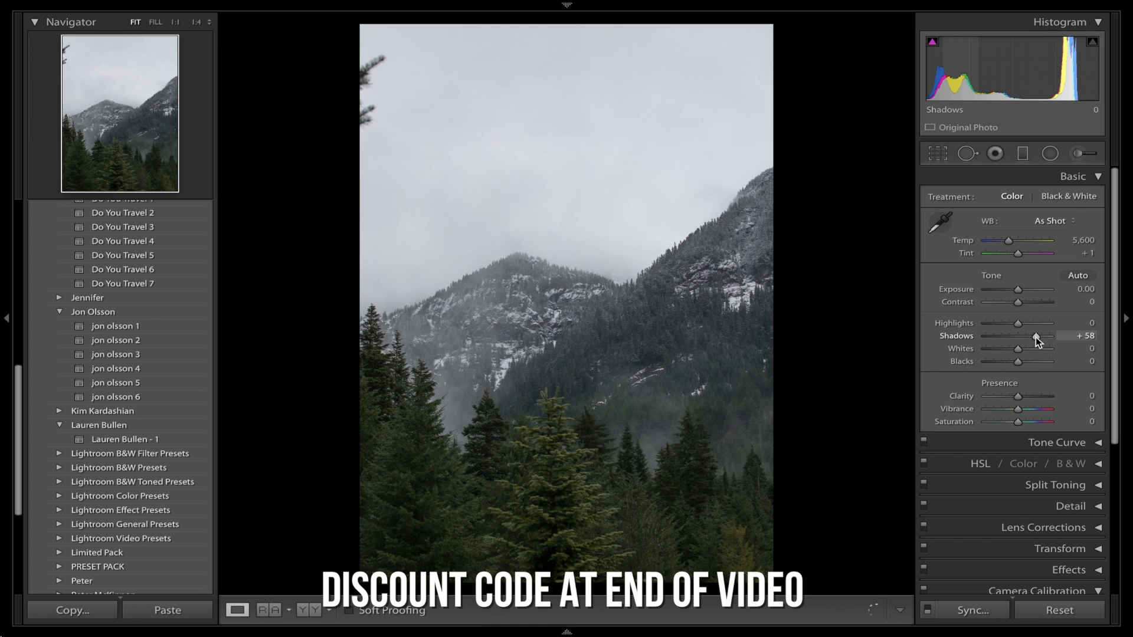
left_click_drag(1036, 337, 1032, 337)
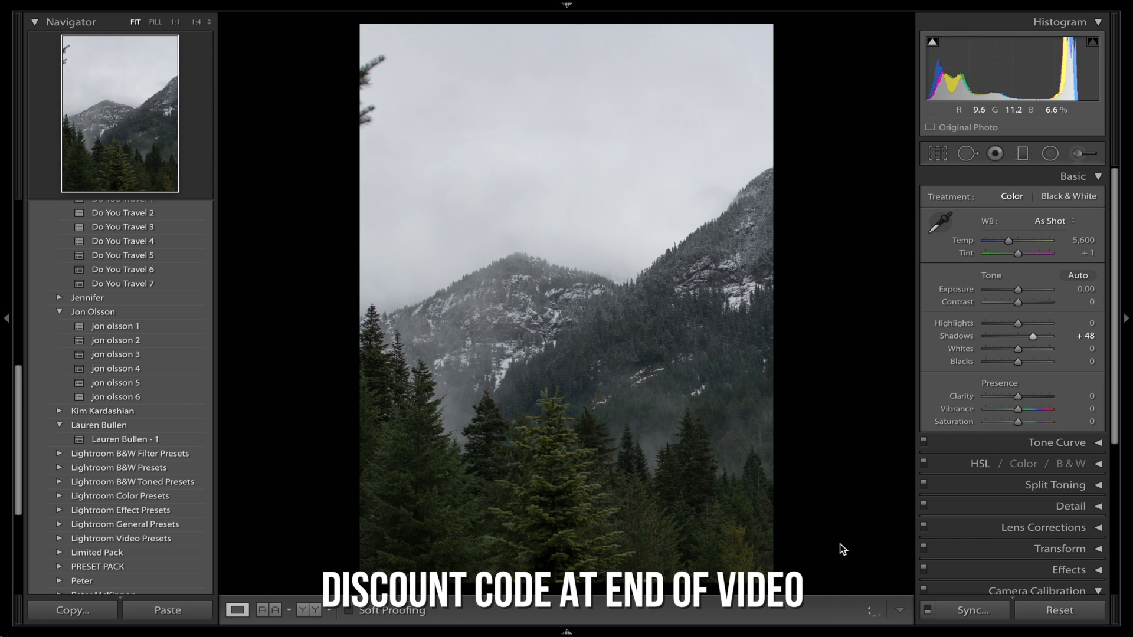
left_click_drag(1018, 324, 913, 326)
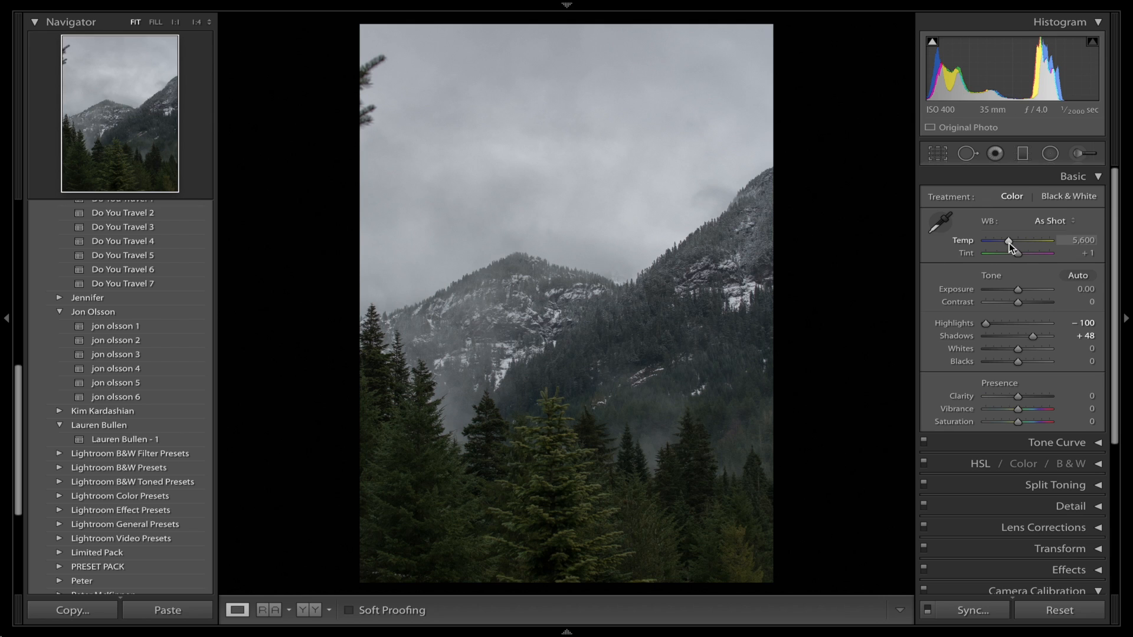
Cool the white balance temperature to 5,072, and try a tint of +8 before resetting the tint.
left_click_drag(1009, 243, 1007, 246)
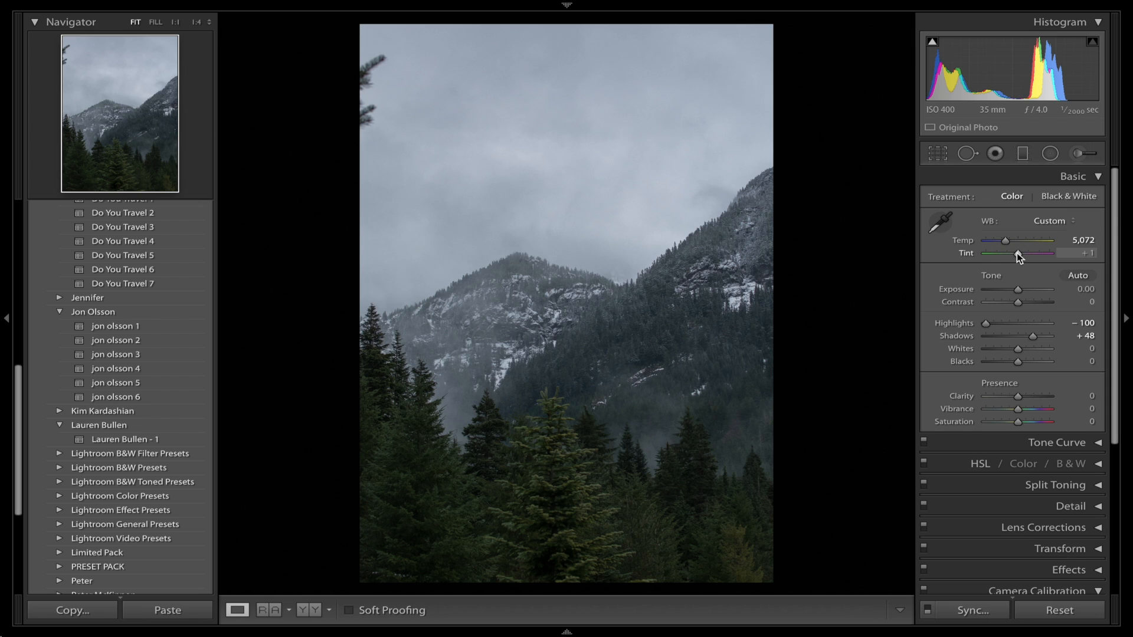
left_click_drag(1018, 253, 1018, 253)
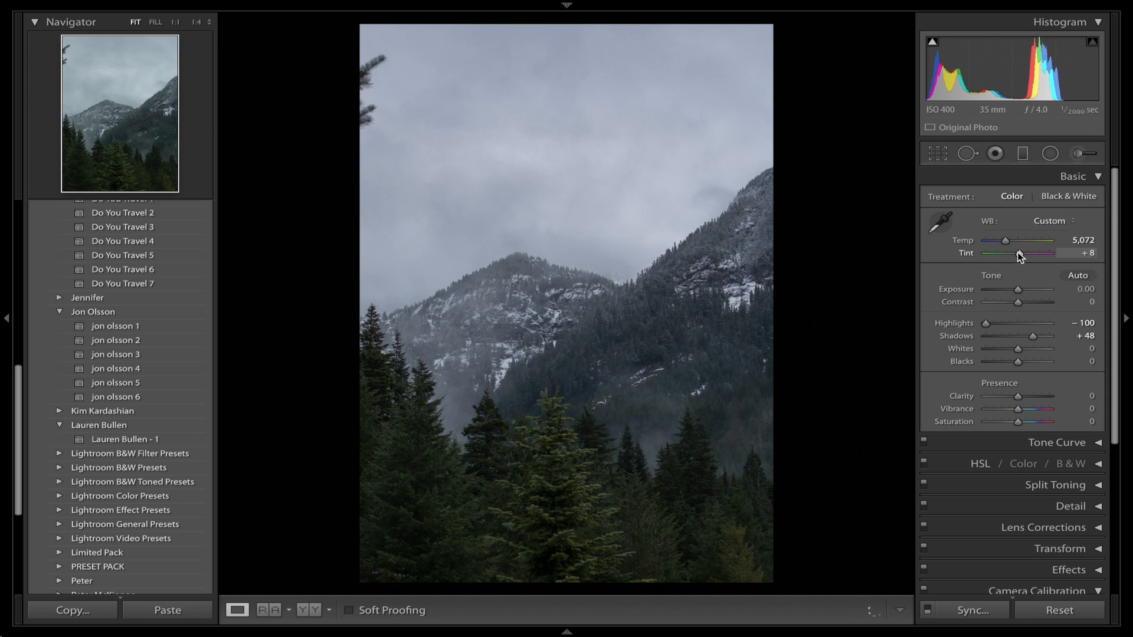
double_click(968, 256)
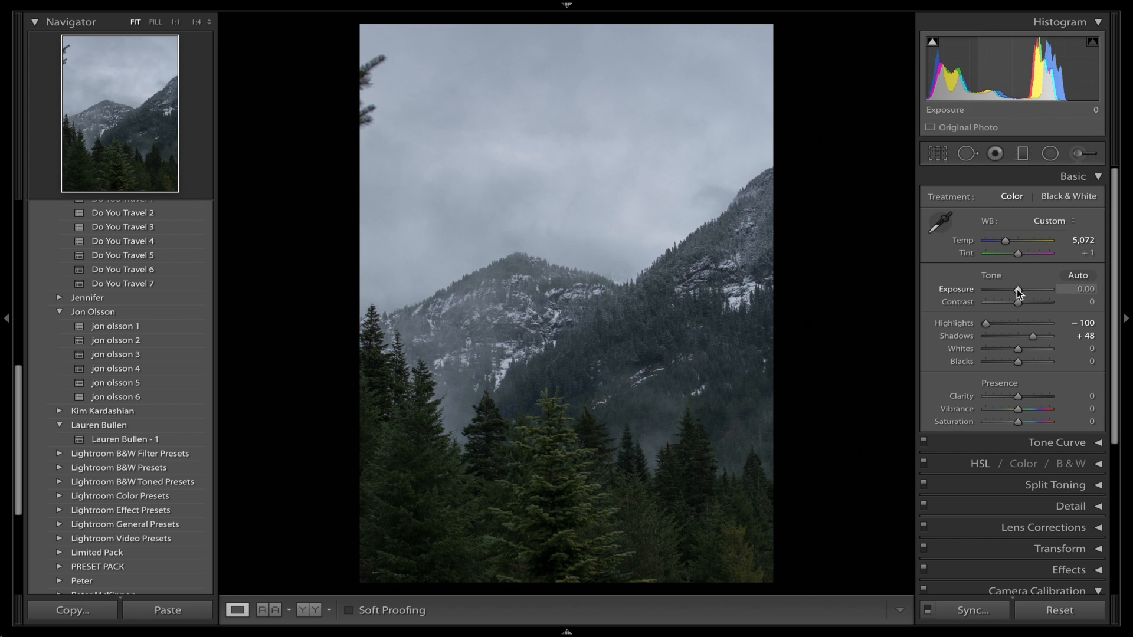
Set the exposure to +0.15, the contrast to +46 and the shadows to +67.
left_click_drag(1017, 289, 1019, 290)
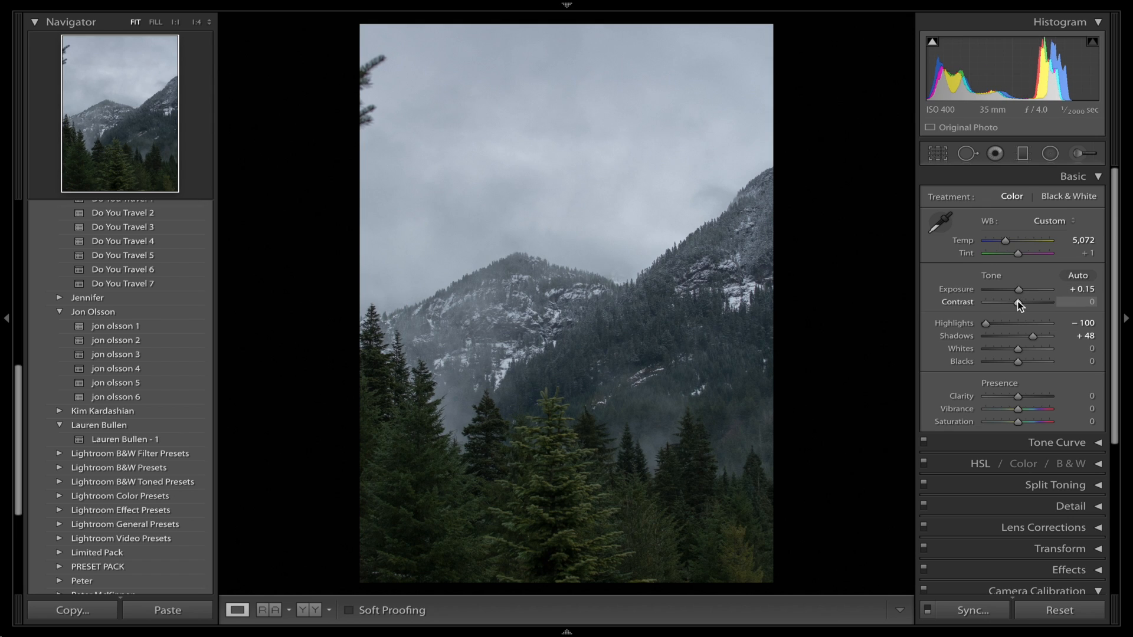
left_click_drag(1018, 301, 1030, 303)
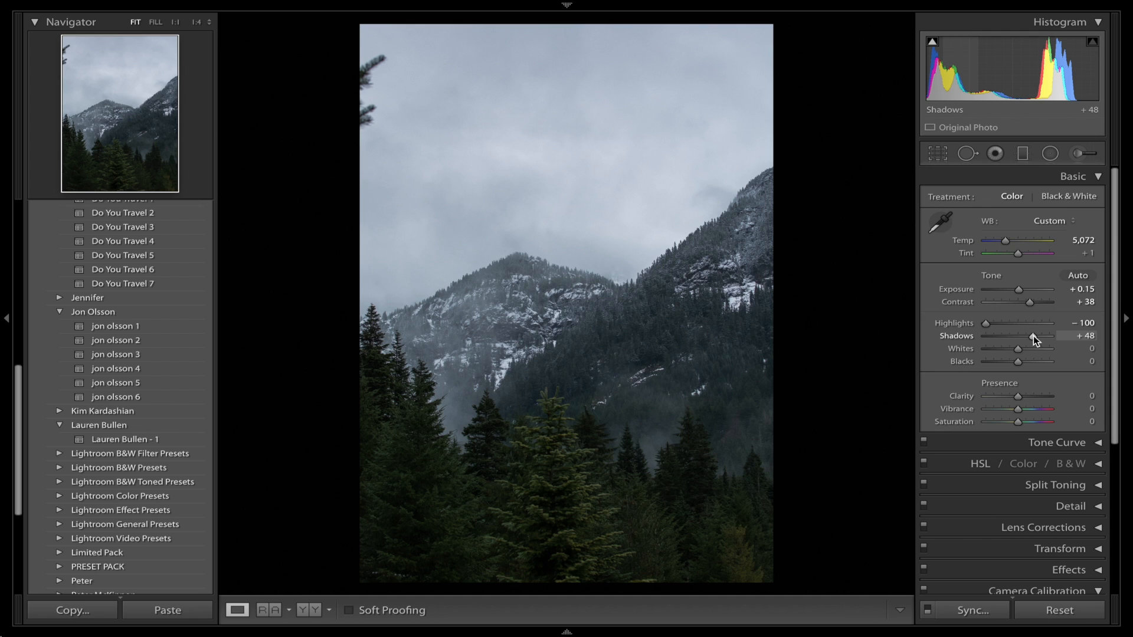
left_click_drag(1033, 335, 1039, 335)
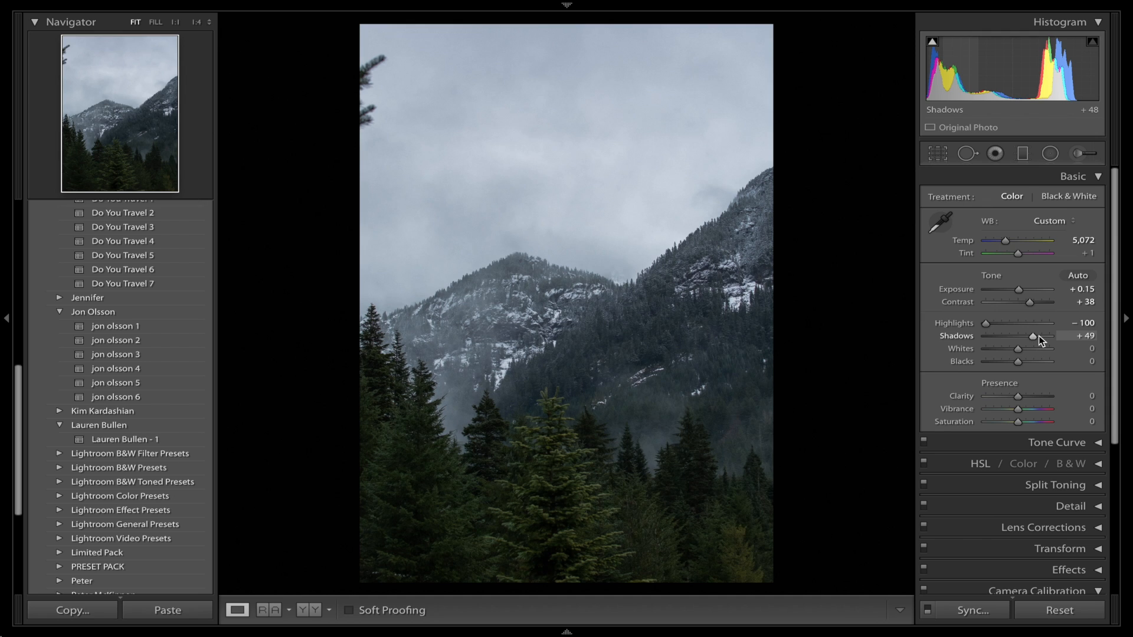
left_click(1033, 305)
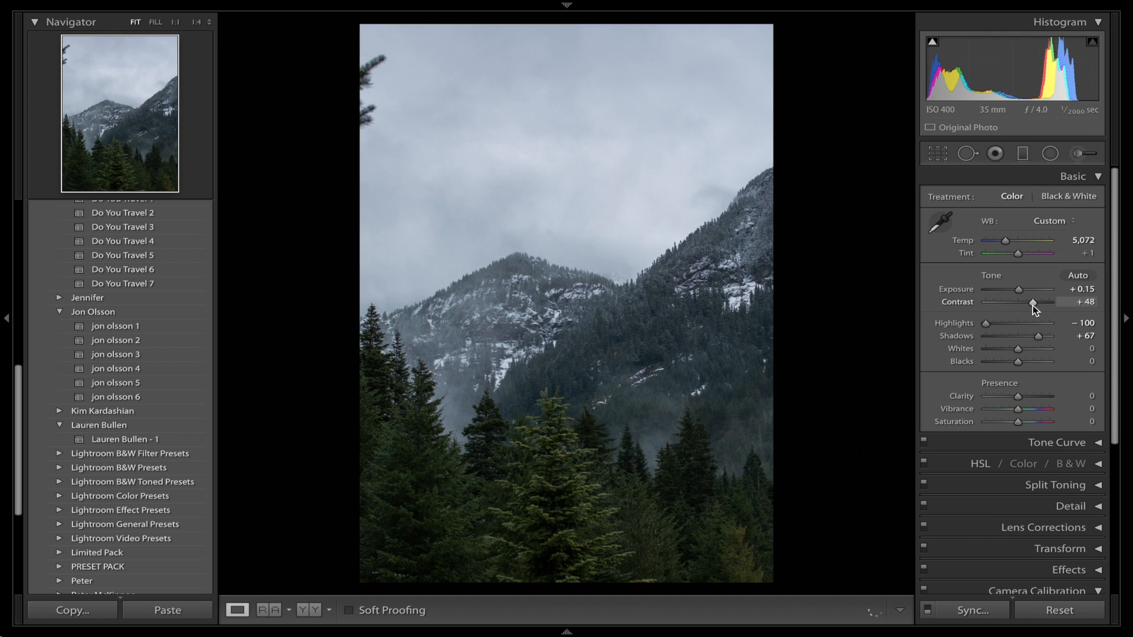
Raise the shadows to +75 and the whites to +17, and lower the blacks to -20.
left_click(1037, 338)
left_click_drag(1039, 337, 1040, 338)
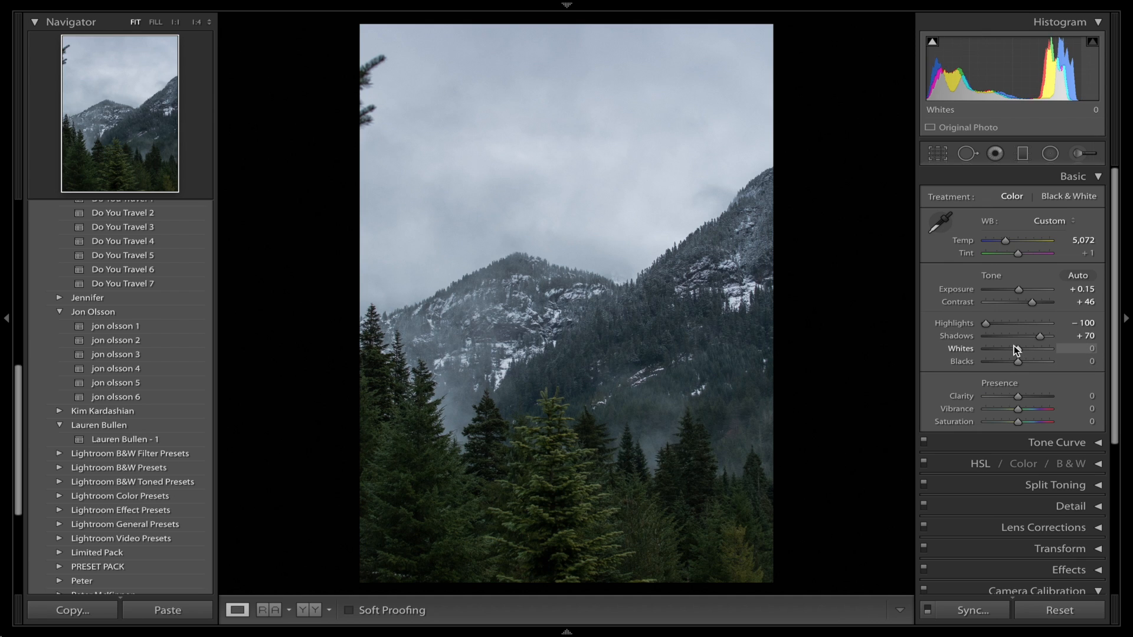
mouse_move(1015, 349)
left_mouse_down()
mouse_move(993, 349)
mouse_move(1033, 350)
mouse_move(980, 353)
mouse_move(1015, 363)
mouse_move(1040, 338)
mouse_move(1008, 364)
mouse_move(1007, 345)
mouse_move(1025, 352)
left_mouse_up()
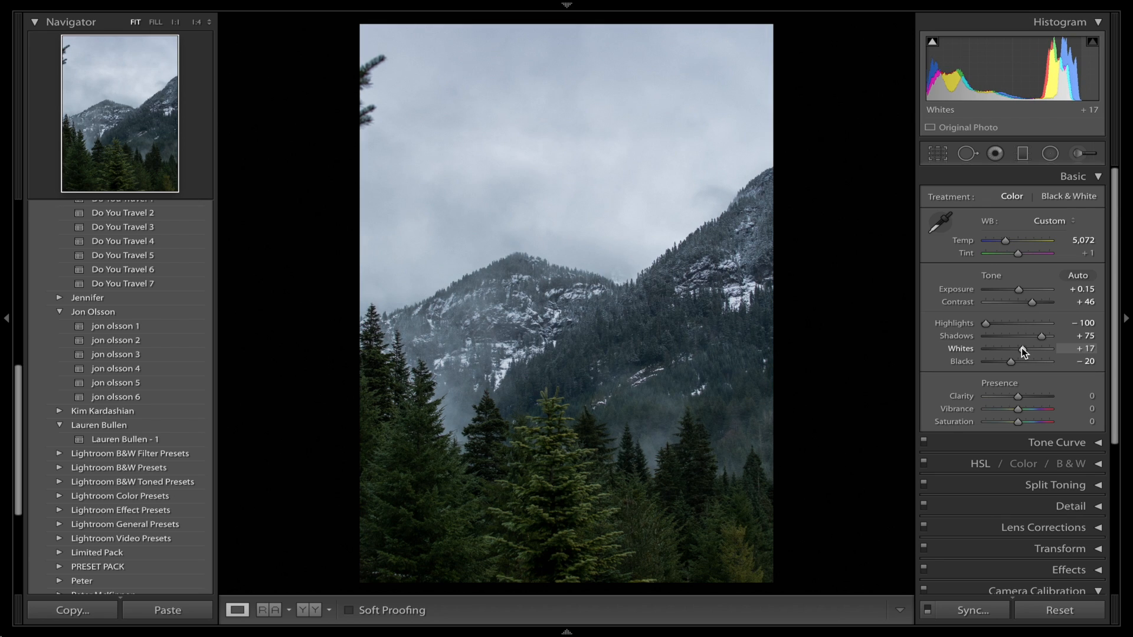
In the HSL adjustments, set saturation to -89 for red, -86 for orange, -68 for aqua, -31 for blue, -66 for purple and -72 for magenta.
left_click(1073, 177)
left_click(1048, 347)
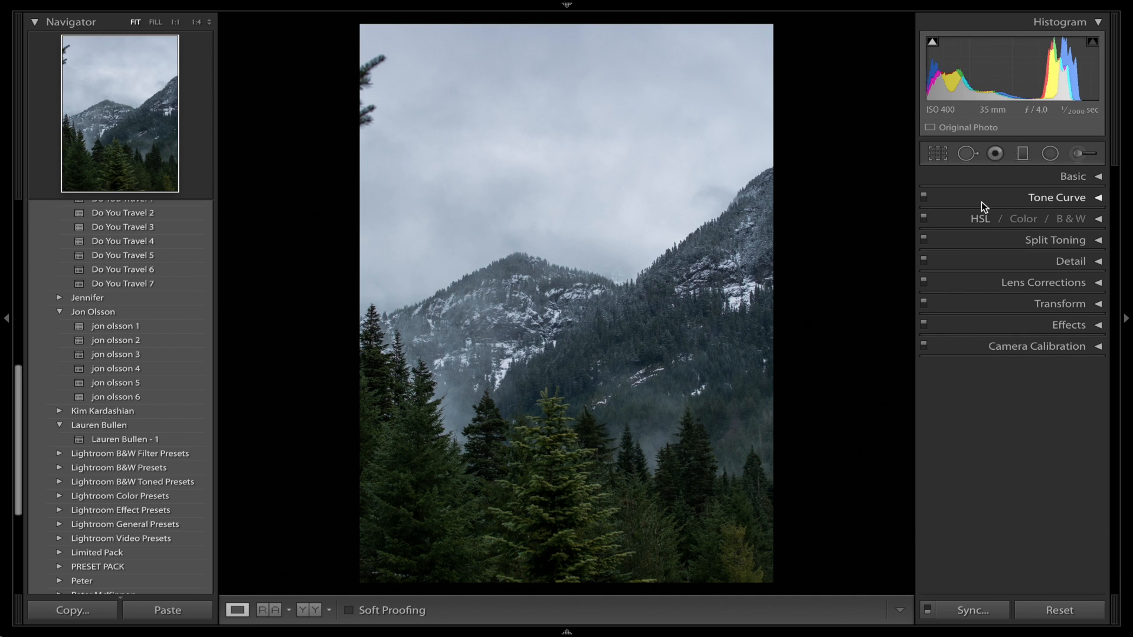
left_click(951, 216)
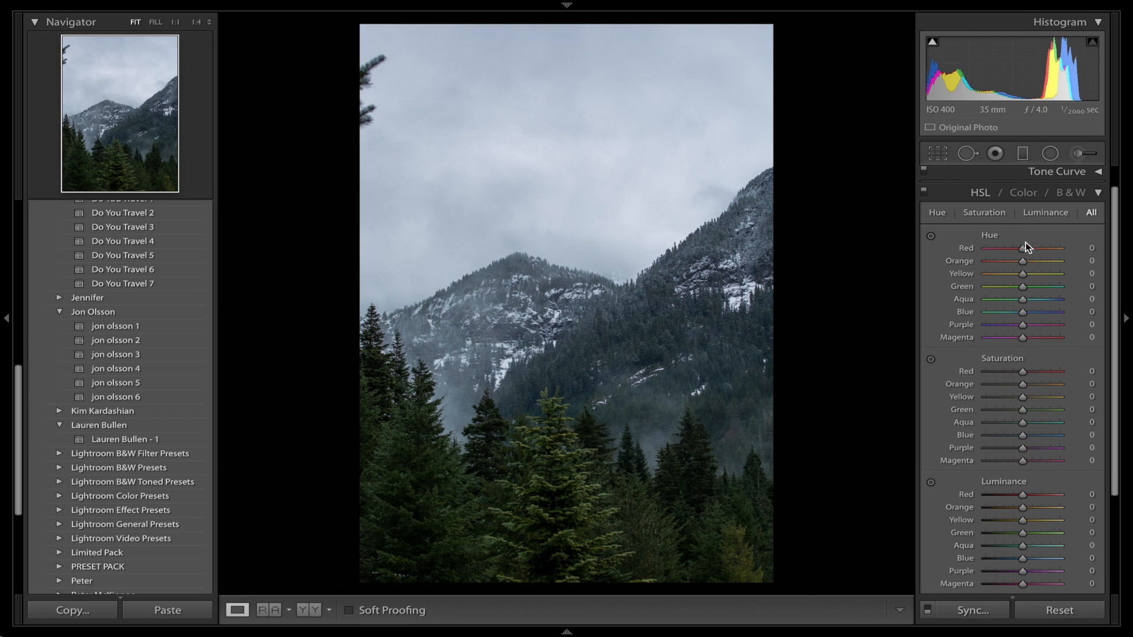
scroll(1017, 252, "down", 2)
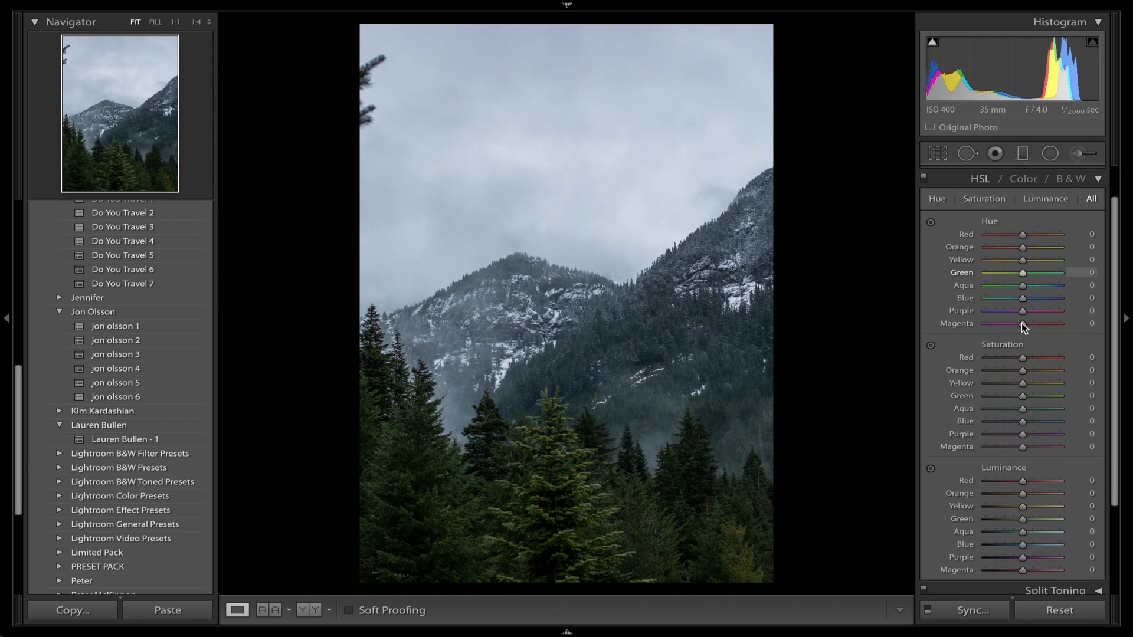
mouse_move(1006, 361)
left_mouse_down()
mouse_move(990, 360)
mouse_move(991, 371)
left_mouse_up()
left_click(999, 409)
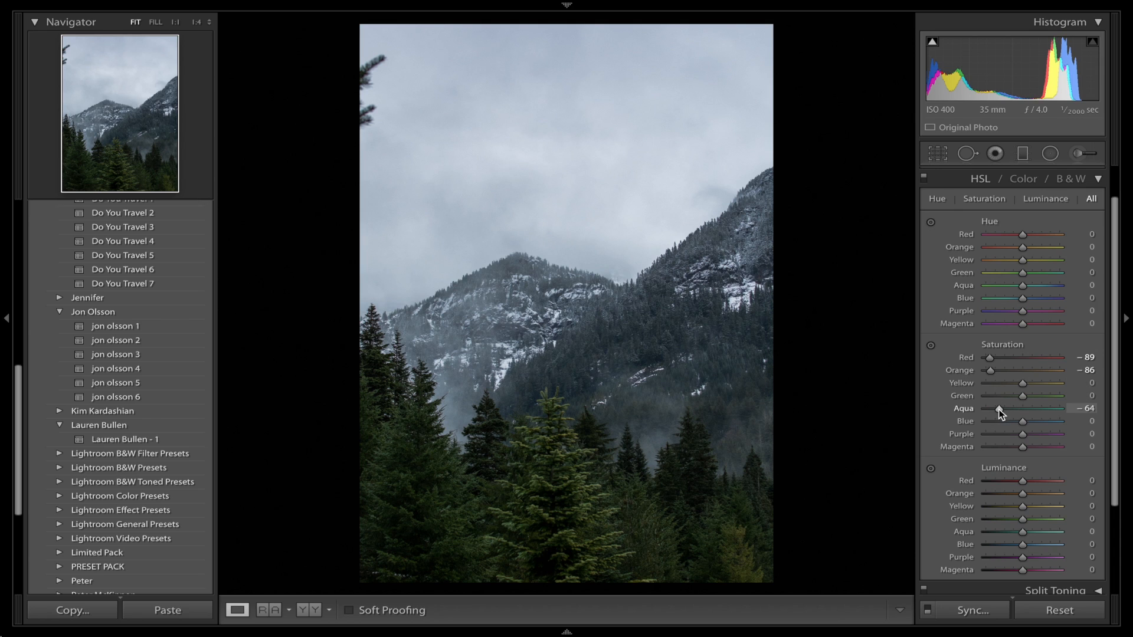
left_click_drag(999, 411, 1040, 420)
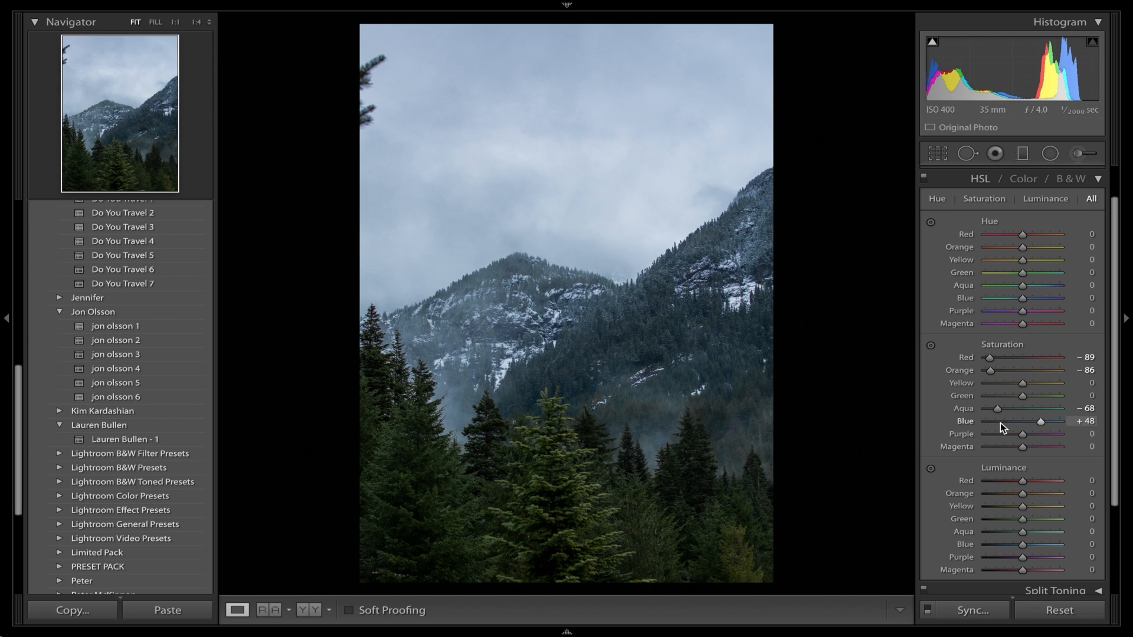
left_click_drag(1000, 423, 1012, 420)
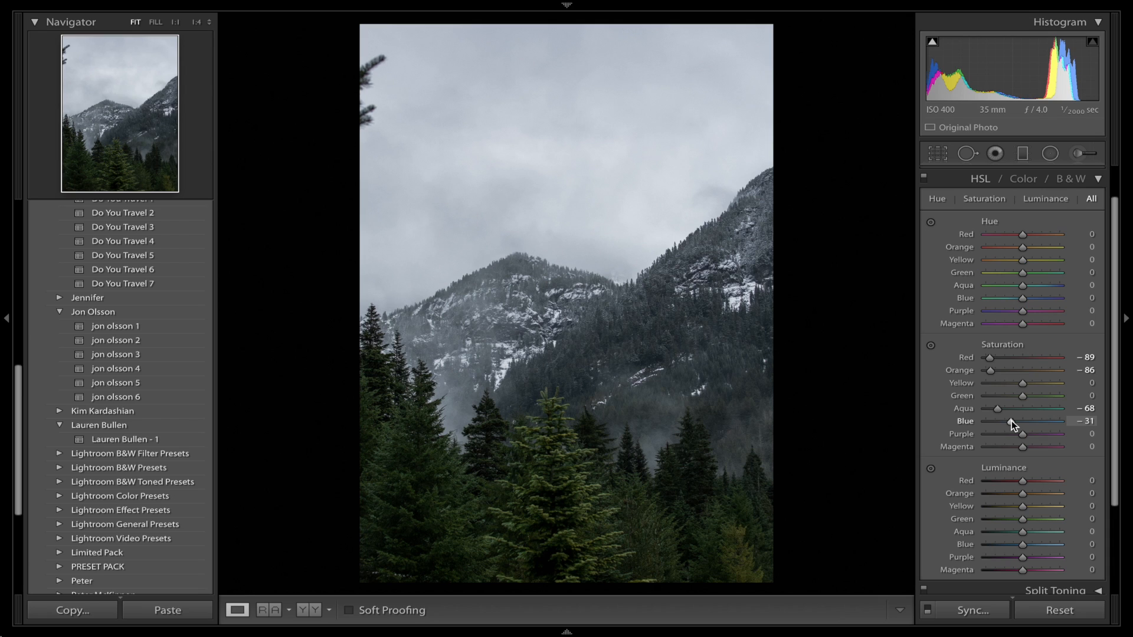
left_click_drag(1006, 435, 996, 450)
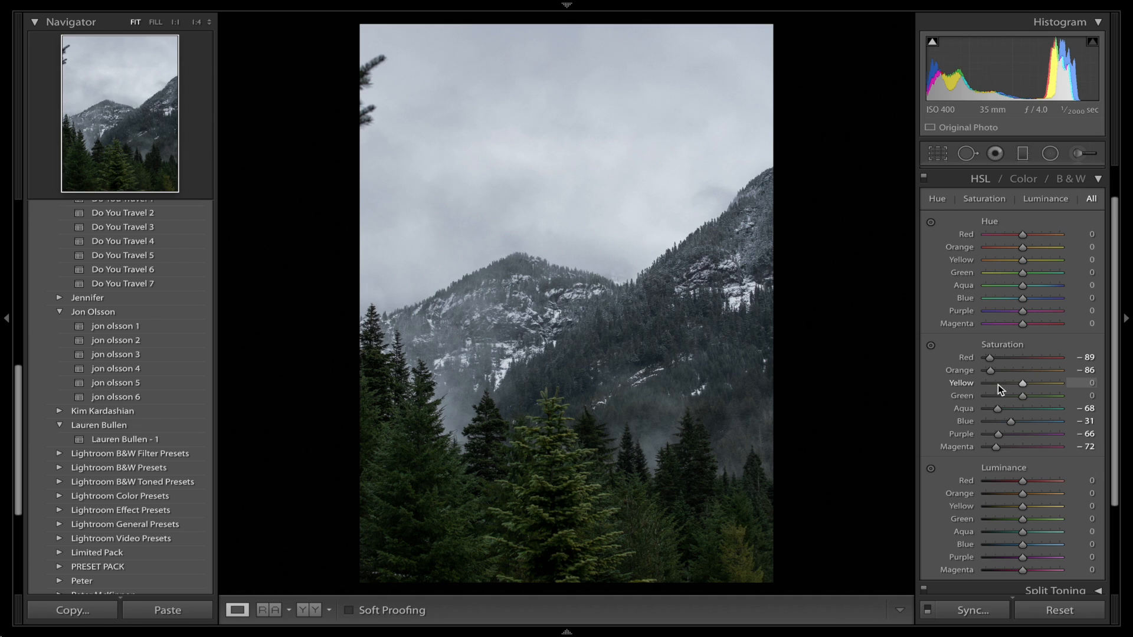
Reduce the yellow saturation to -74 and the green saturation to -9.
mouse_move(998, 384)
left_mouse_down()
mouse_move(987, 386)
mouse_move(1010, 396)
mouse_move(1012, 382)
left_mouse_up()
left_click_drag(1015, 382, 996, 383)
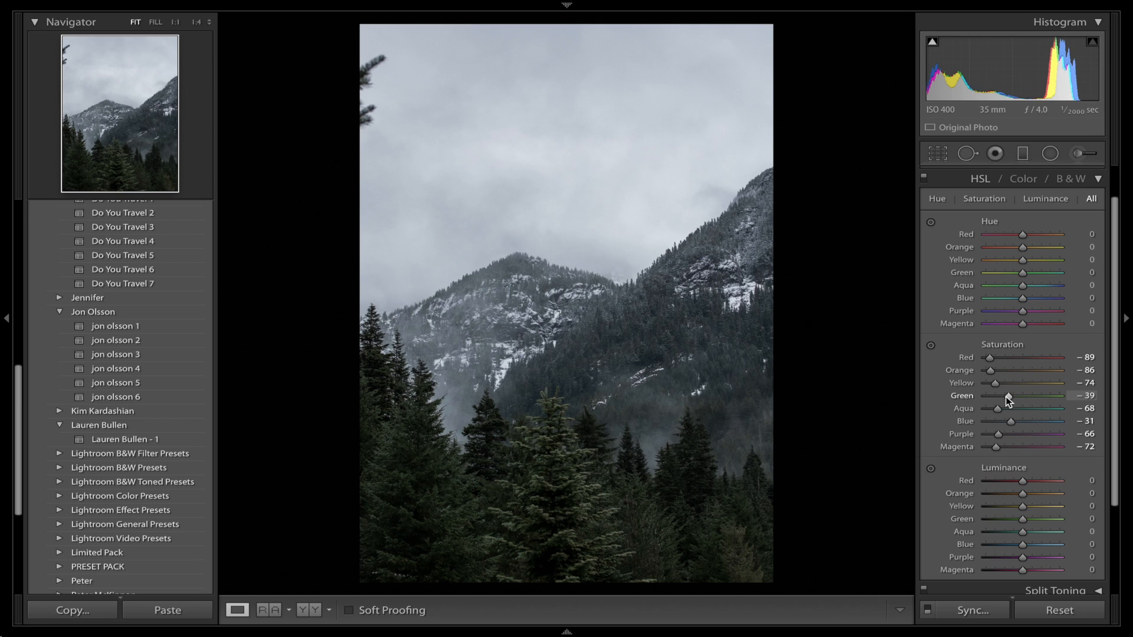
left_click_drag(1009, 395, 1016, 398)
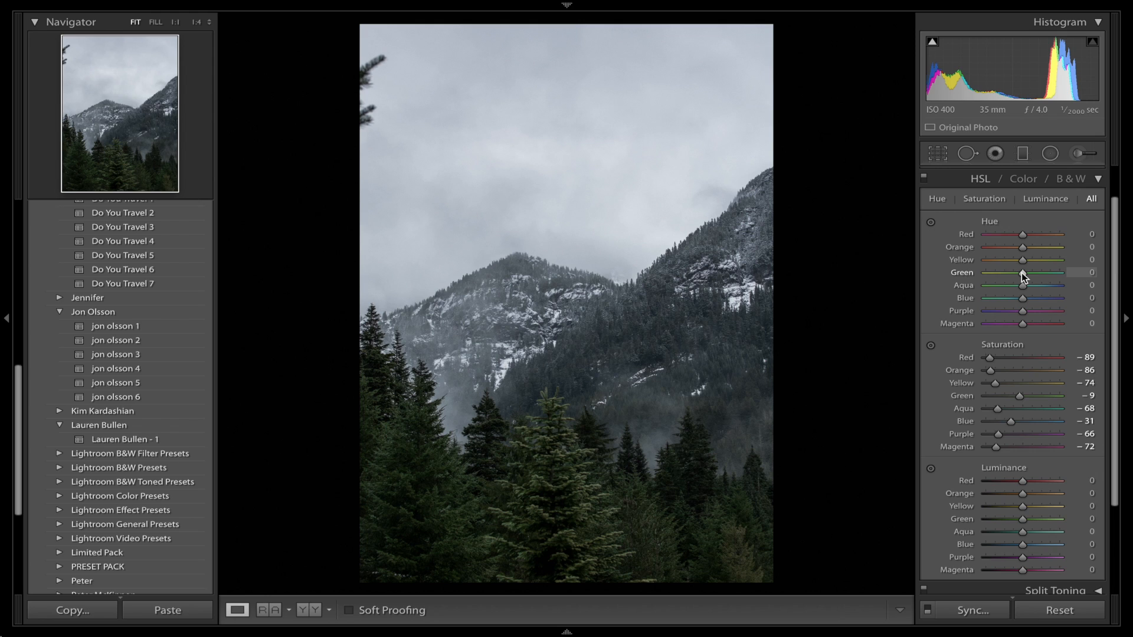
Shift the green hue to +34 and compare the edit with the unedited version of the photo.
left_click_drag(1001, 274, 1067, 268)
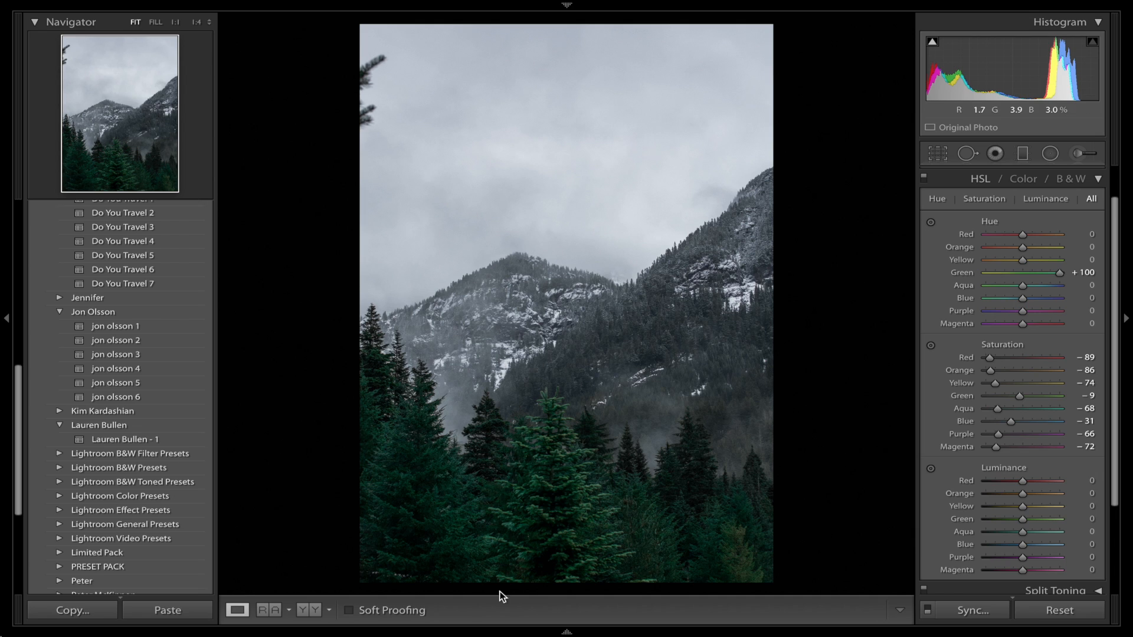
left_click(1032, 273)
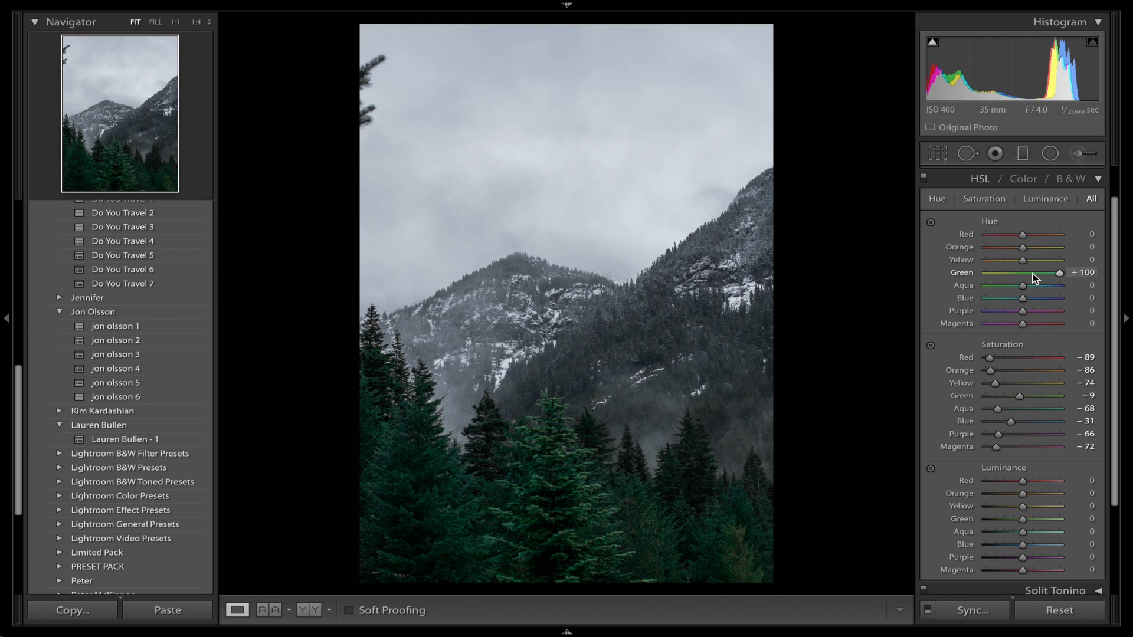
left_click_drag(1033, 274, 1035, 274)
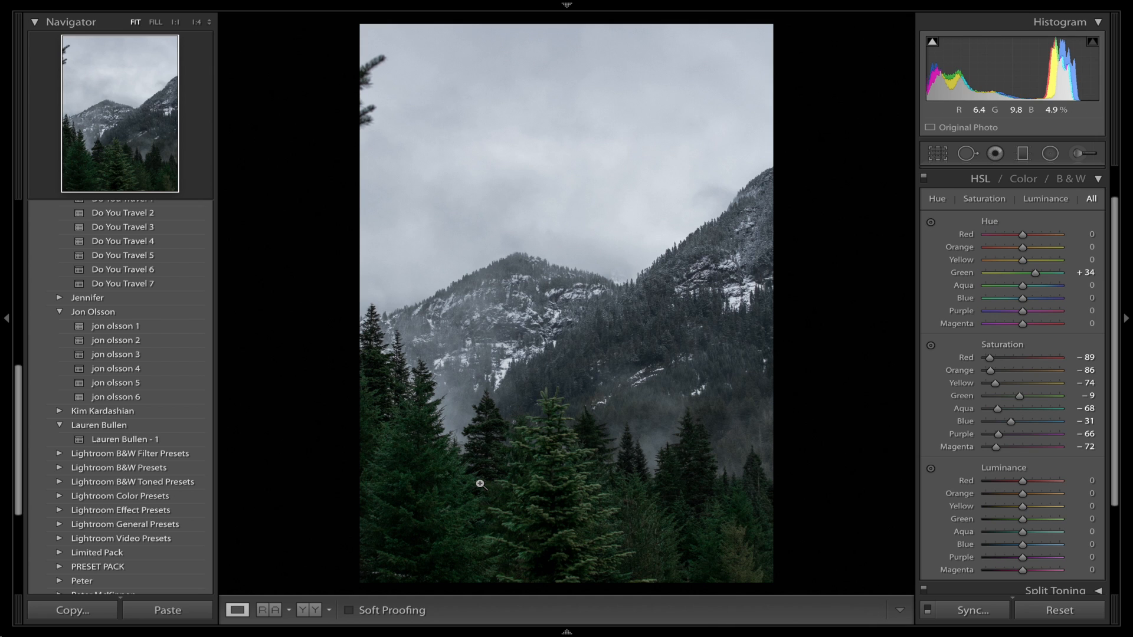
key("backslash")
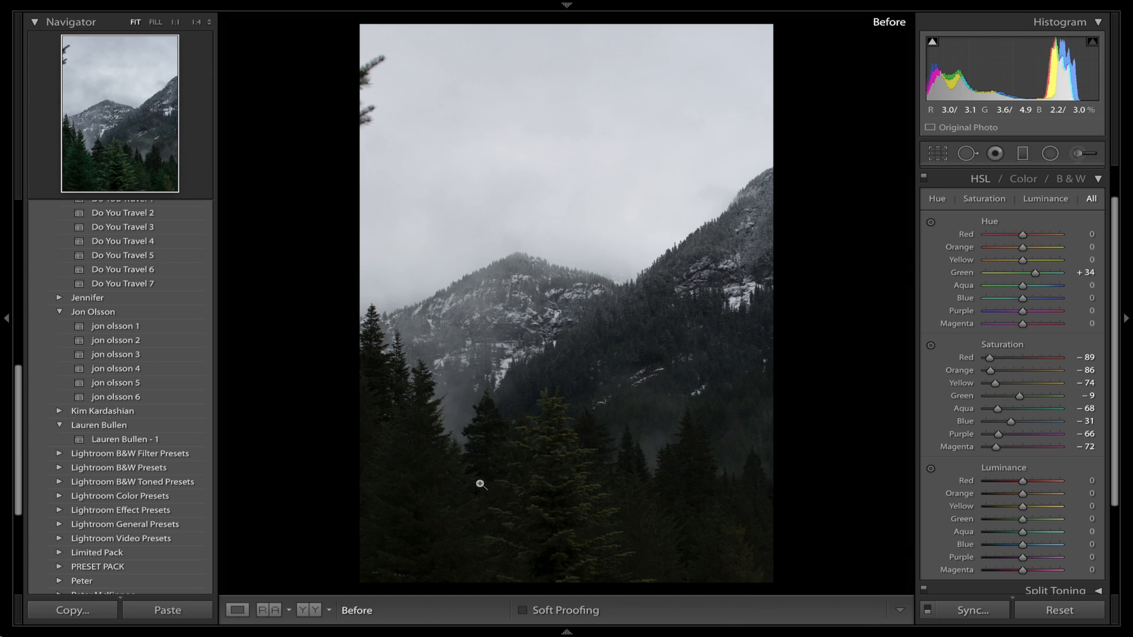
key("backslash")
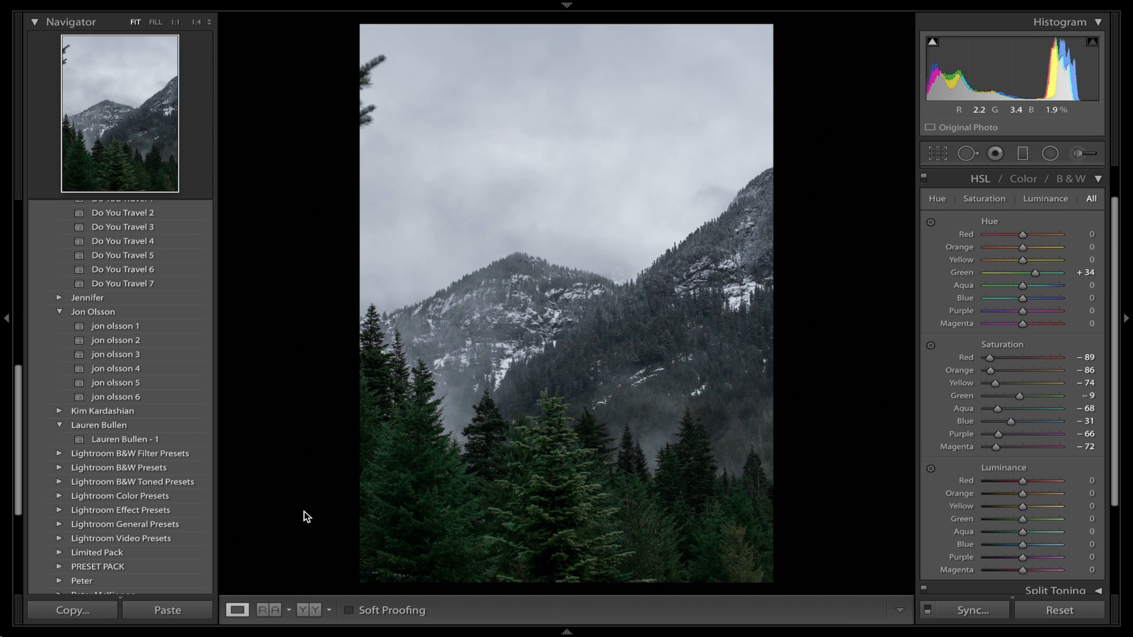
Set the green saturation to -25, and shift the hues to +45 for yellow, -2 for blue and +7 for aqua.
left_click(1010, 396)
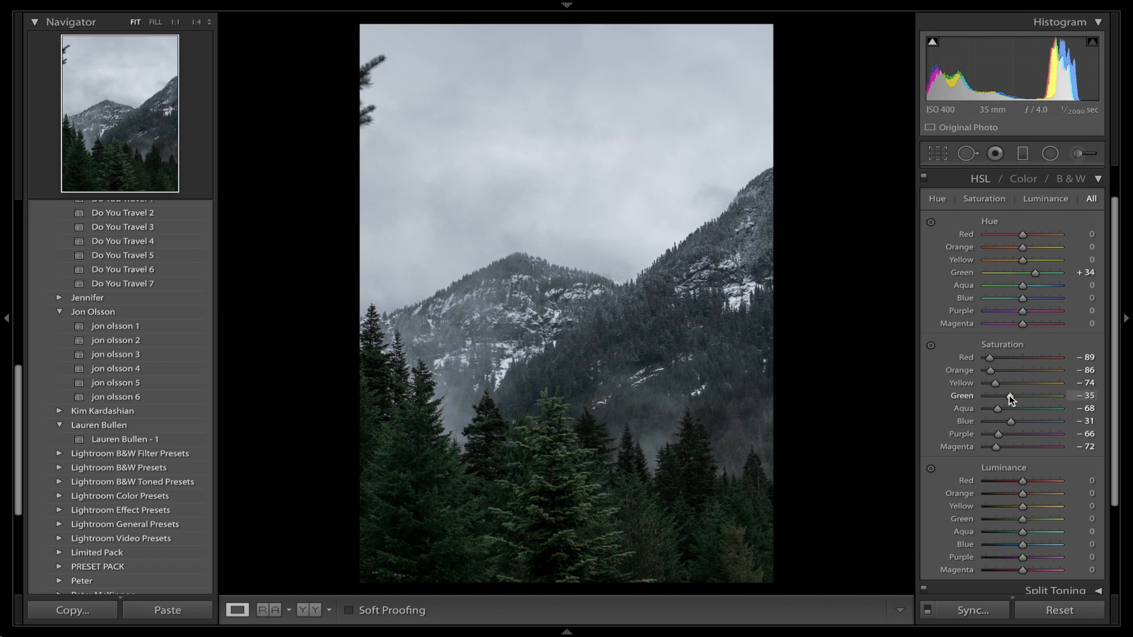
left_click_drag(1009, 396, 1014, 396)
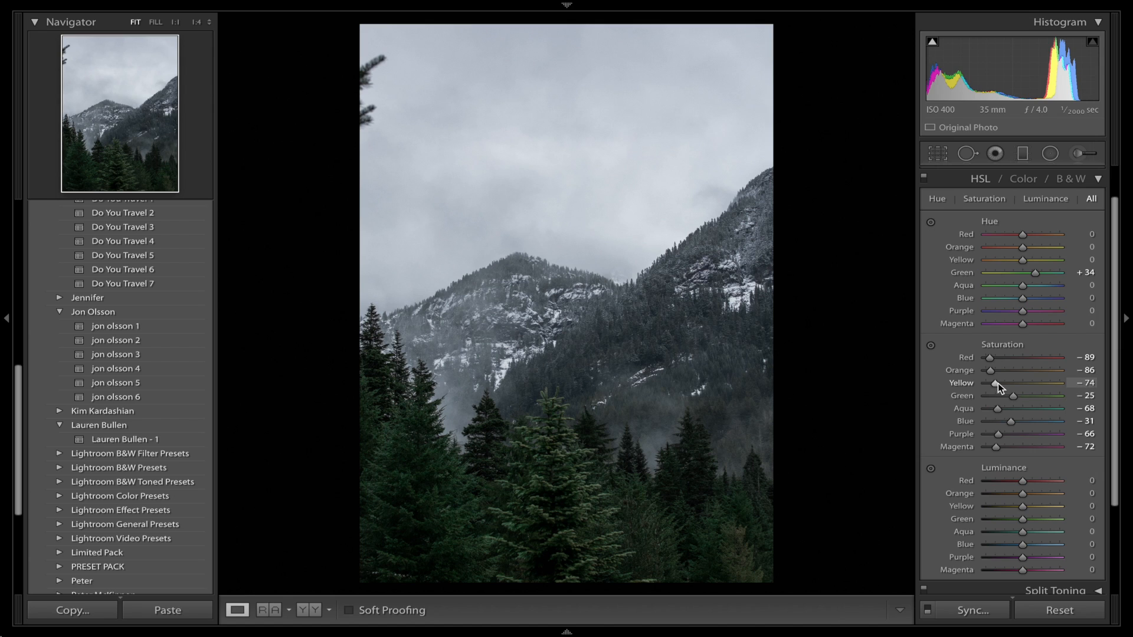
mouse_move(1020, 261)
left_mouse_down()
mouse_move(932, 260)
mouse_move(1055, 276)
mouse_move(1037, 263)
left_mouse_up()
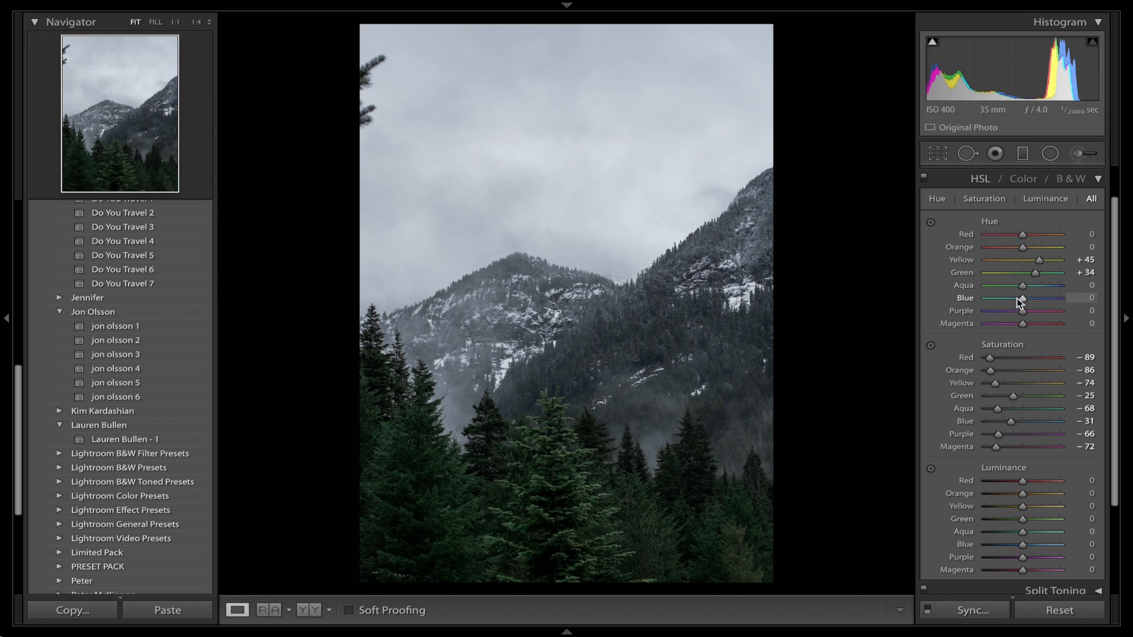
mouse_move(1018, 299)
left_mouse_down()
mouse_move(1007, 300)
mouse_move(1029, 302)
mouse_move(1013, 288)
mouse_move(1024, 289)
left_mouse_up()
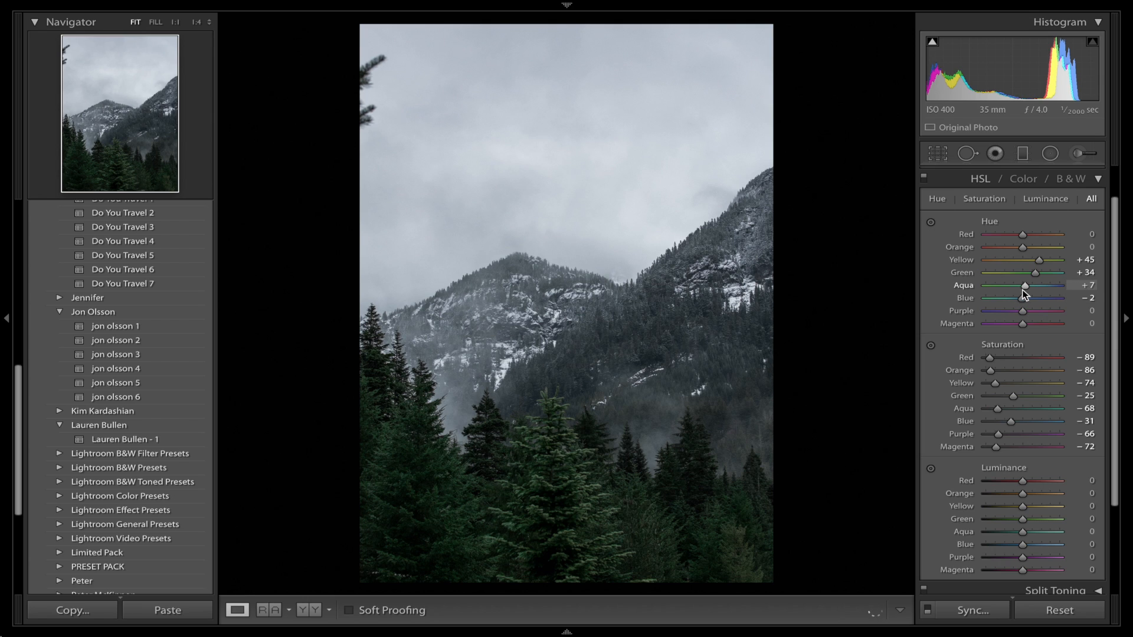
Reset the aqua hue to 0 and set the HSL luminance to +21 for yellow and +54 for green.
double_click(963, 286)
scroll(996, 398, "down", 2)
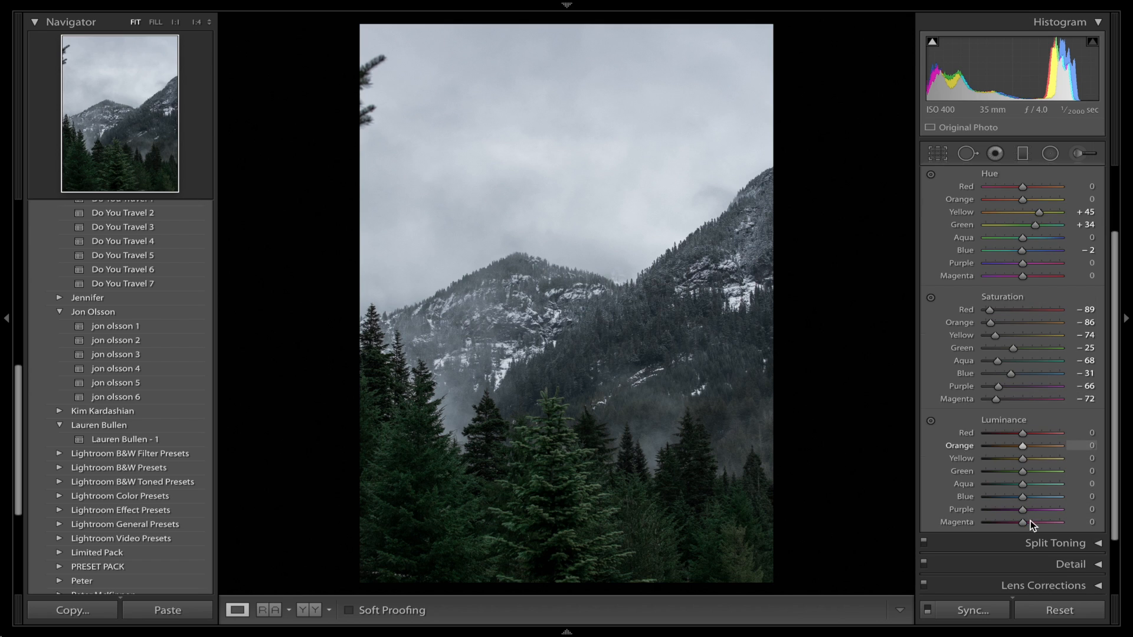
mouse_move(1032, 471)
left_mouse_down()
mouse_move(1048, 471)
mouse_move(1032, 459)
left_mouse_up()
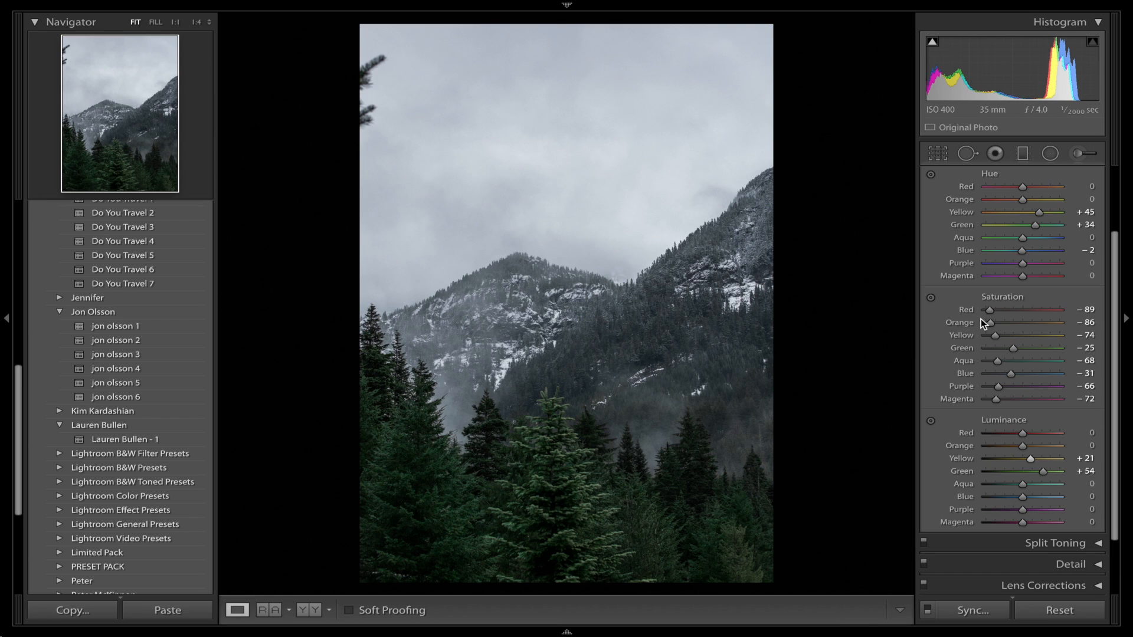
Reduce the green saturation further in the HSL adjustments.
left_click_drag(1013, 352, 1004, 350)
scroll(1006, 353, "up", 5)
left_click(1097, 222)
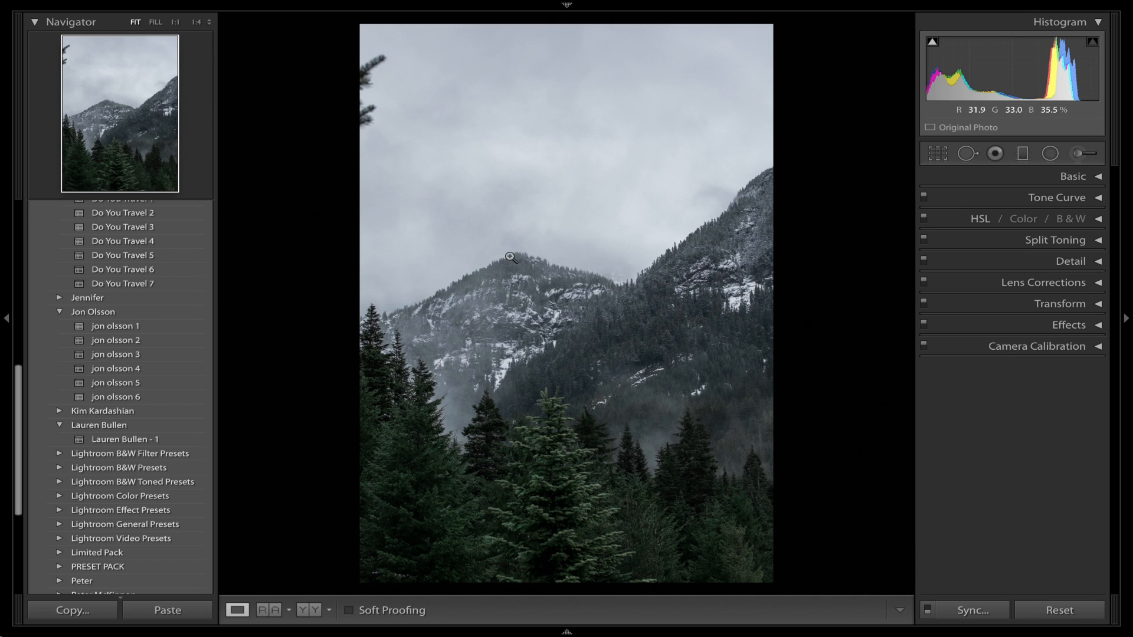
Add a post-crop vignette with amount -10, roundness +15 and feather 65, and compare the photo with and without it.
left_click(1063, 326)
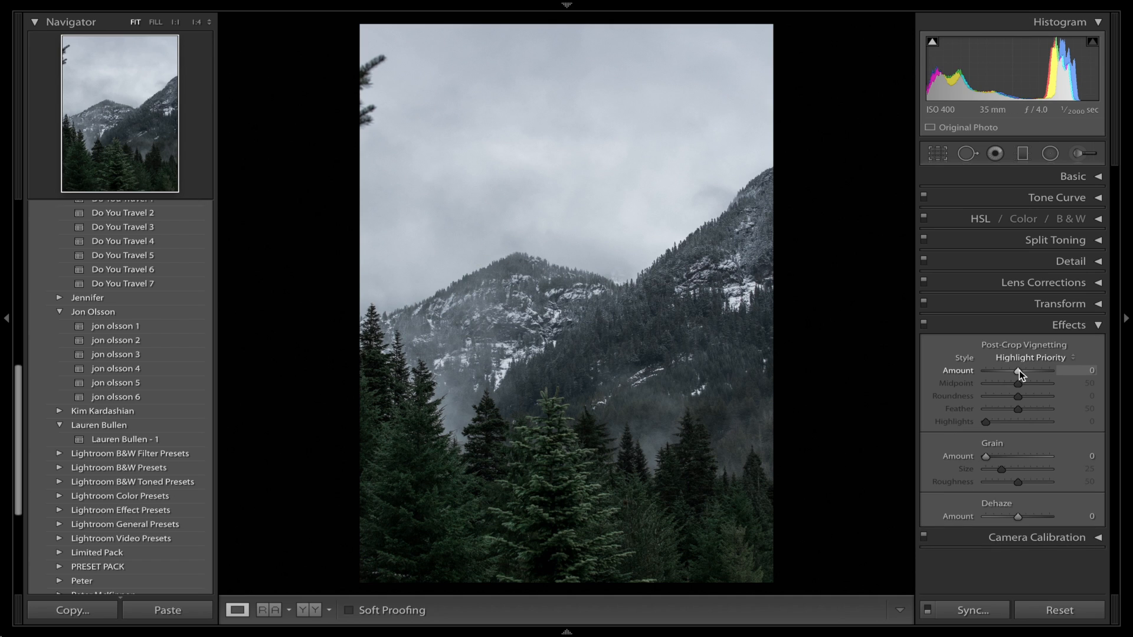
left_click_drag(1019, 370, 1025, 411)
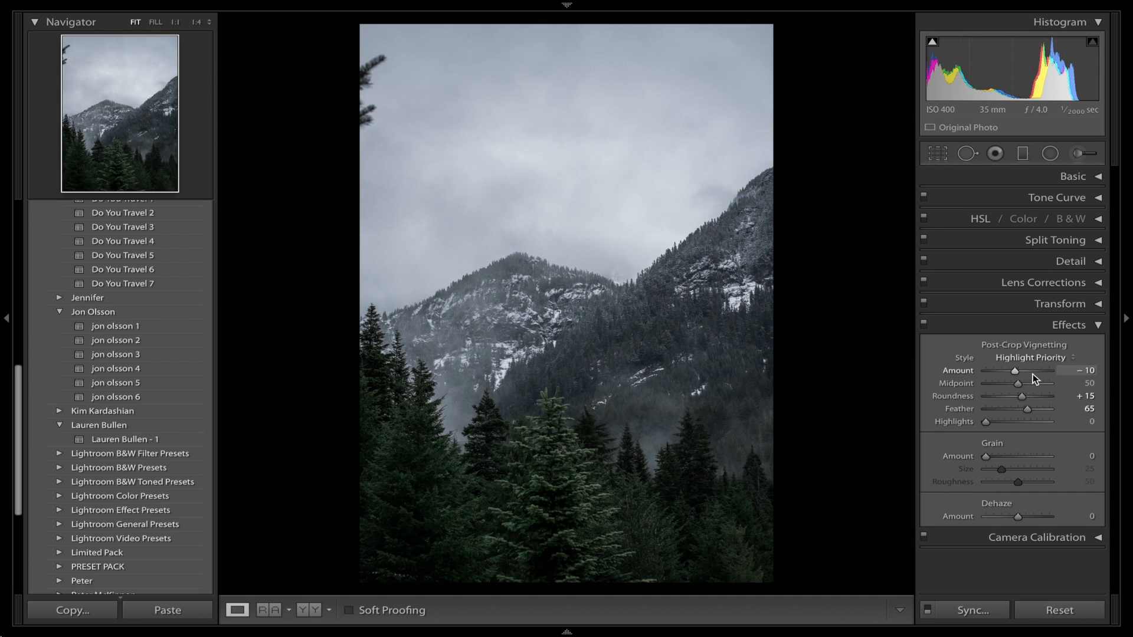
left_click(978, 330)
left_click(978, 330)
Try a grain amount of 74 on the photo and remove the grain again.
left_click_drag(1025, 458, 1034, 459)
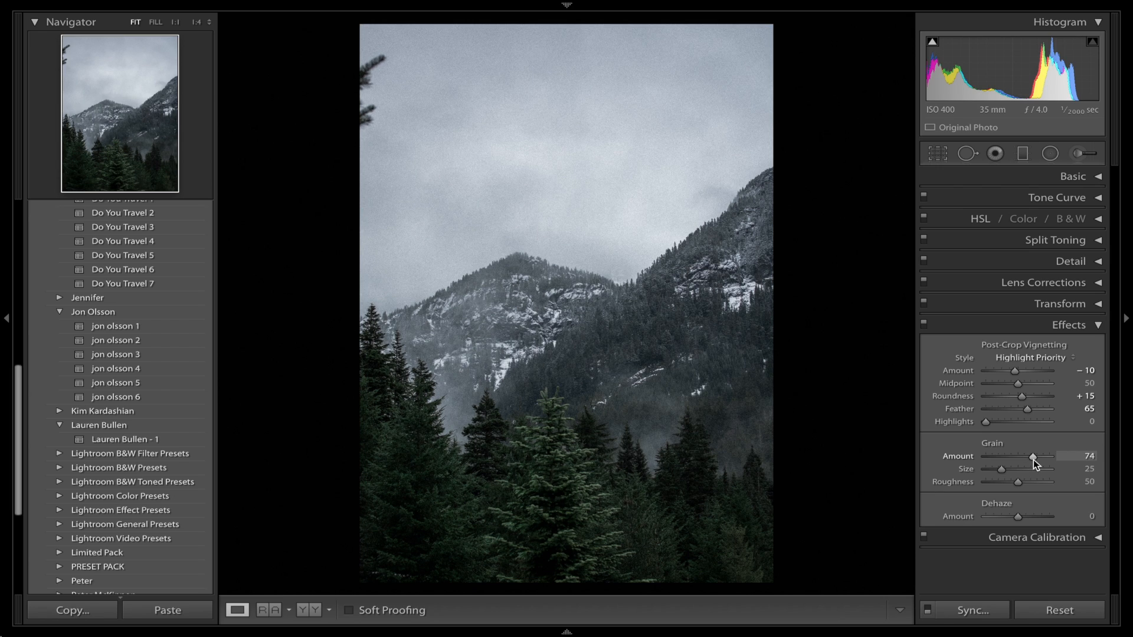
left_click_drag(1033, 459, 1028, 460)
left_click_drag(1024, 456, 884, 462)
left_click(1024, 324)
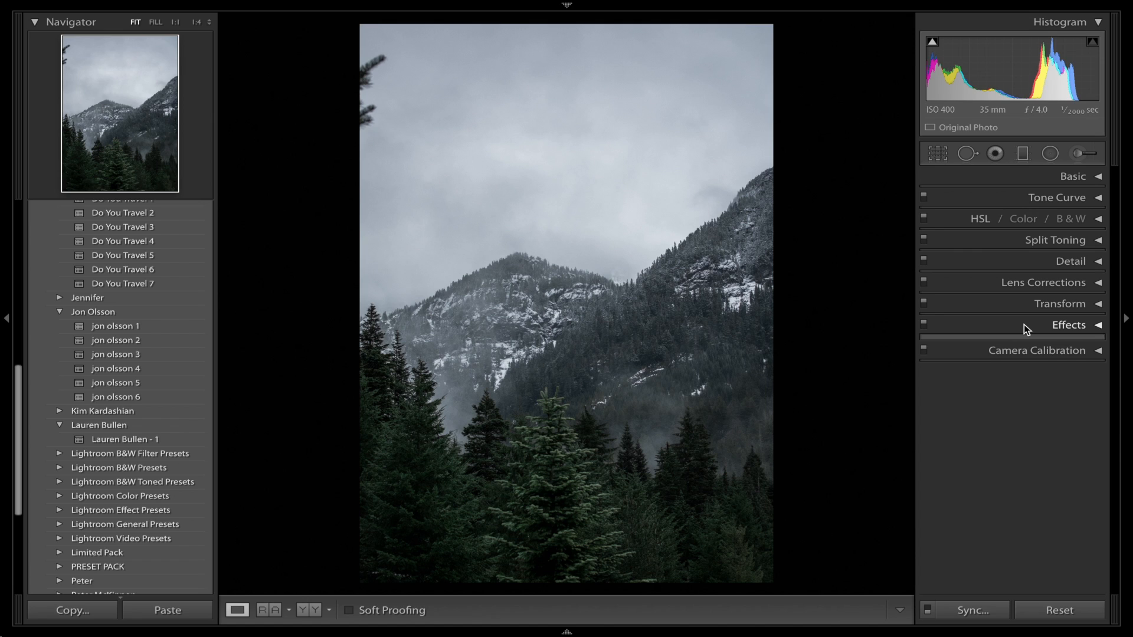
Try a blue split-toning tint on the highlights with hue 223 and saturation 36.
left_click(1027, 238)
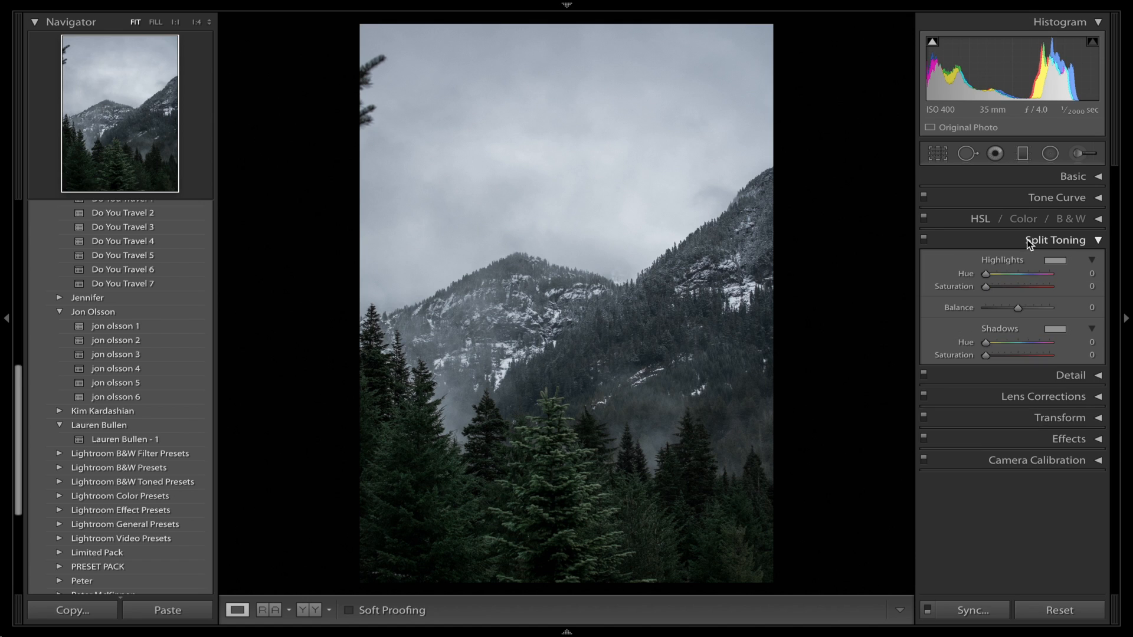
left_click(987, 275, "alt")
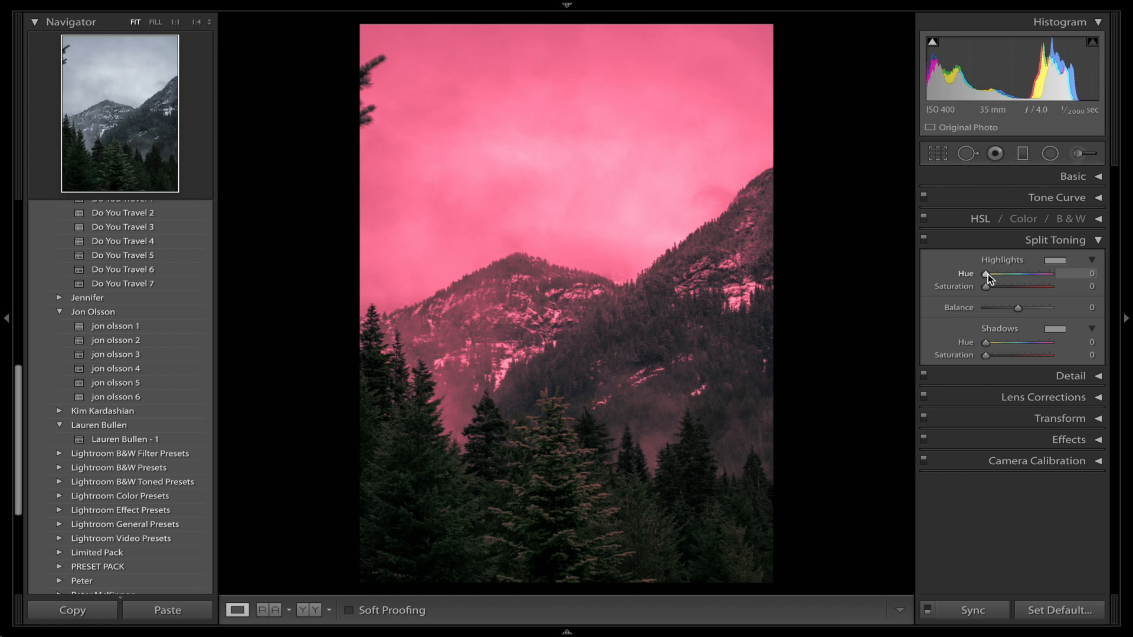
left_click_drag(989, 278, 1025, 281)
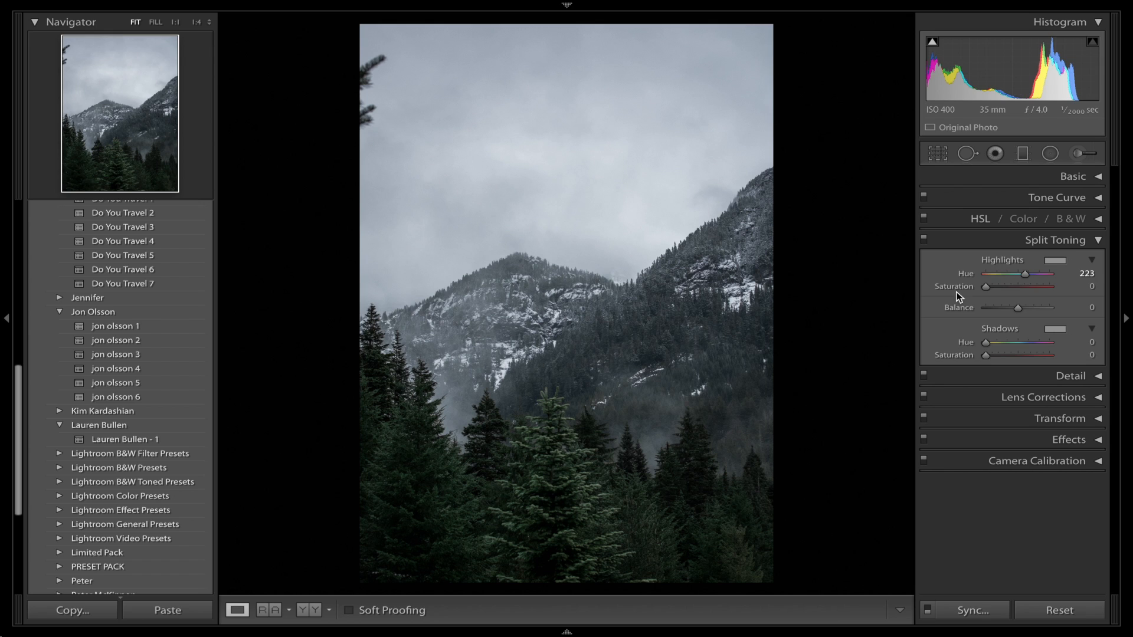
left_click_drag(983, 289, 1008, 289)
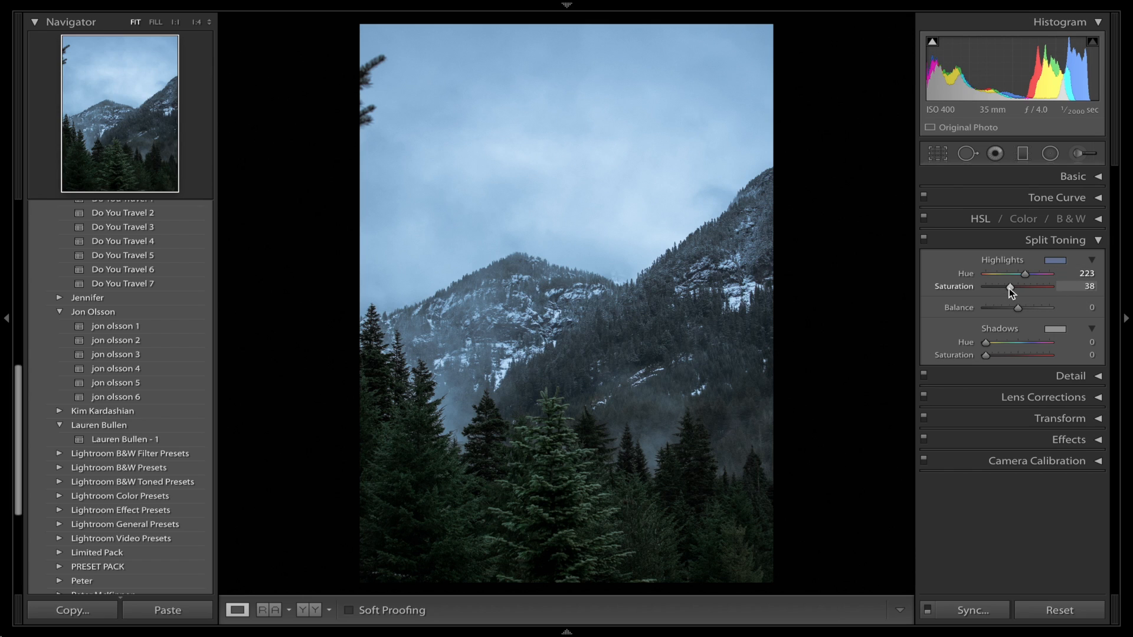
left_click_drag(1008, 288, 1007, 288)
Raise the Shadows in the basic tone adjustments to about +79.
left_click(1073, 177)
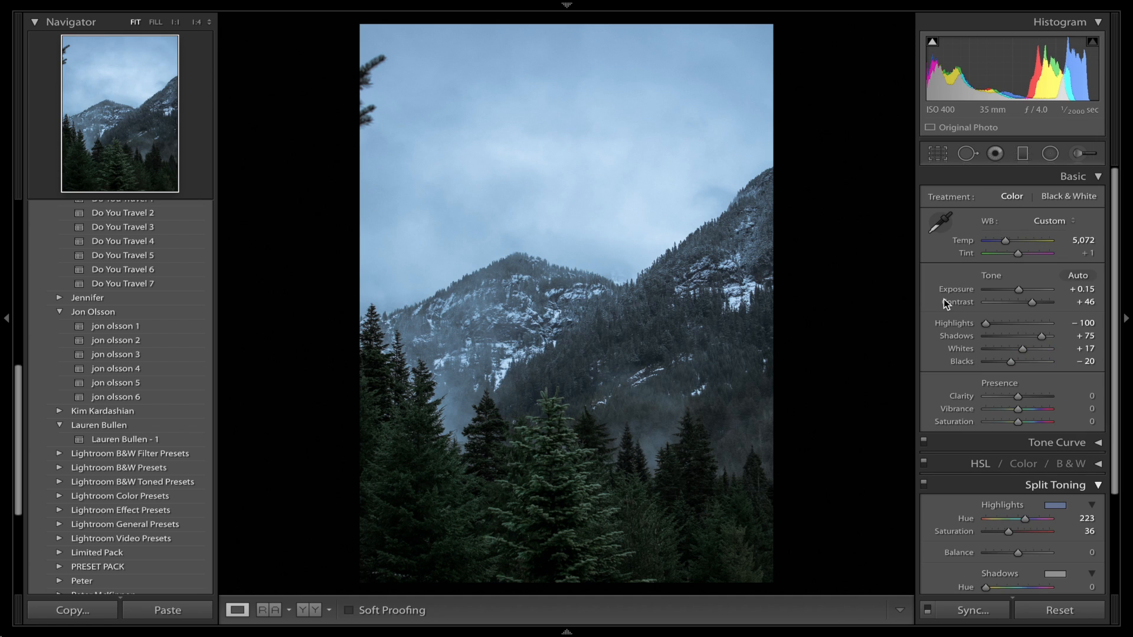
mouse_move(1042, 338)
left_mouse_down()
mouse_move(1082, 337)
mouse_move(1041, 337)
left_mouse_up()
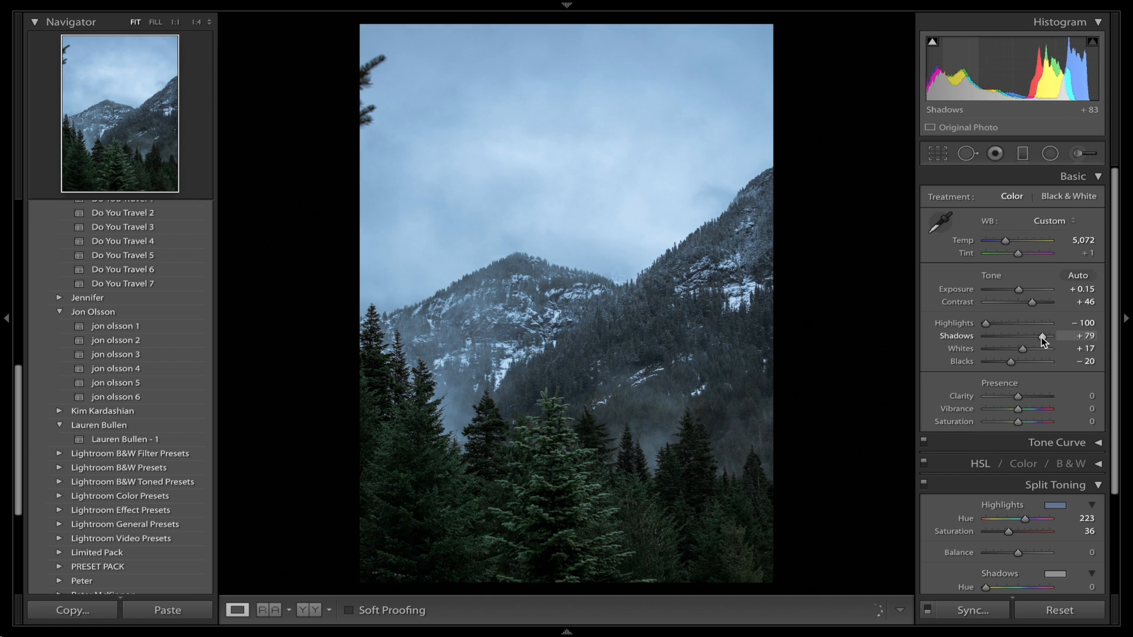
left_click(1061, 174)
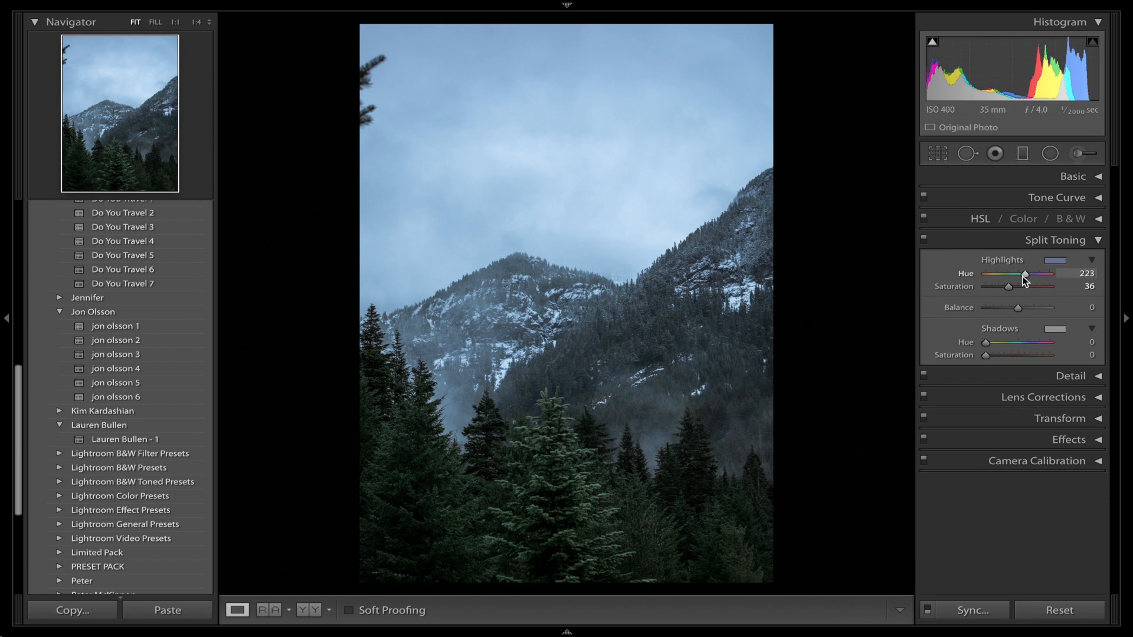
Set the split-toning highlights to hue 206 and saturation 8, comparing the photo with and without the toning.
left_click_drag(1024, 275, 991, 288)
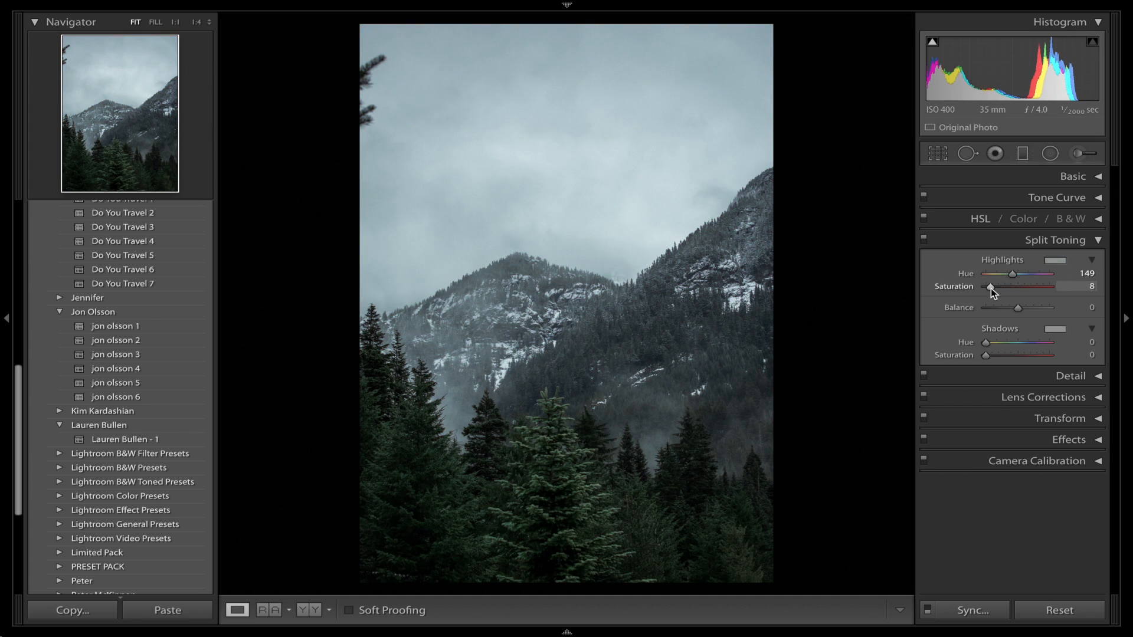
left_click(924, 240)
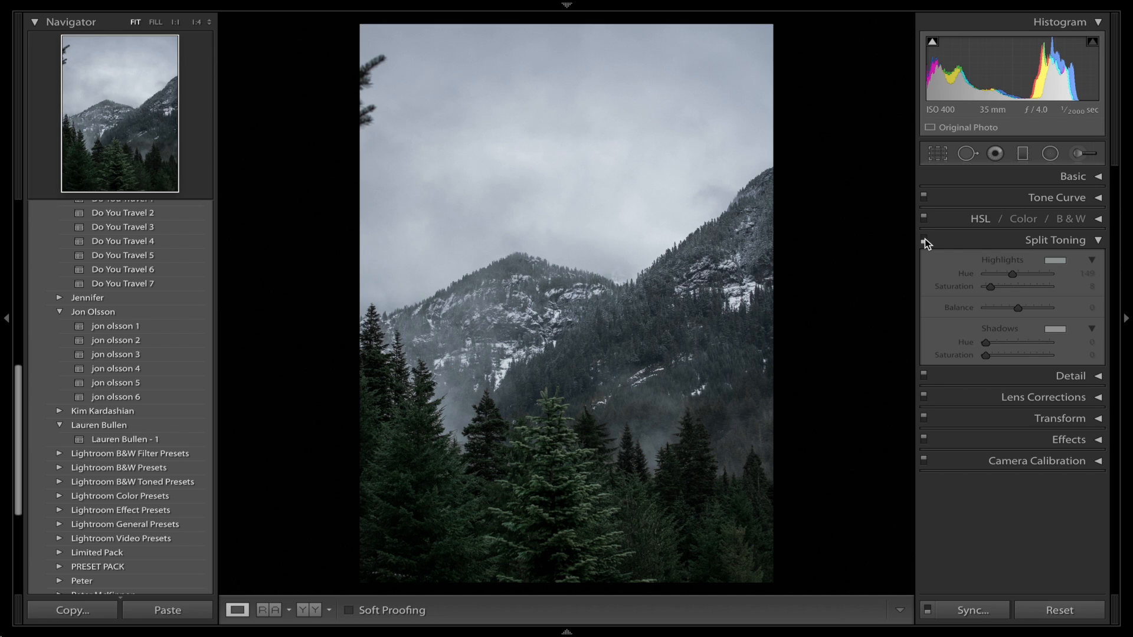
left_click(924, 240)
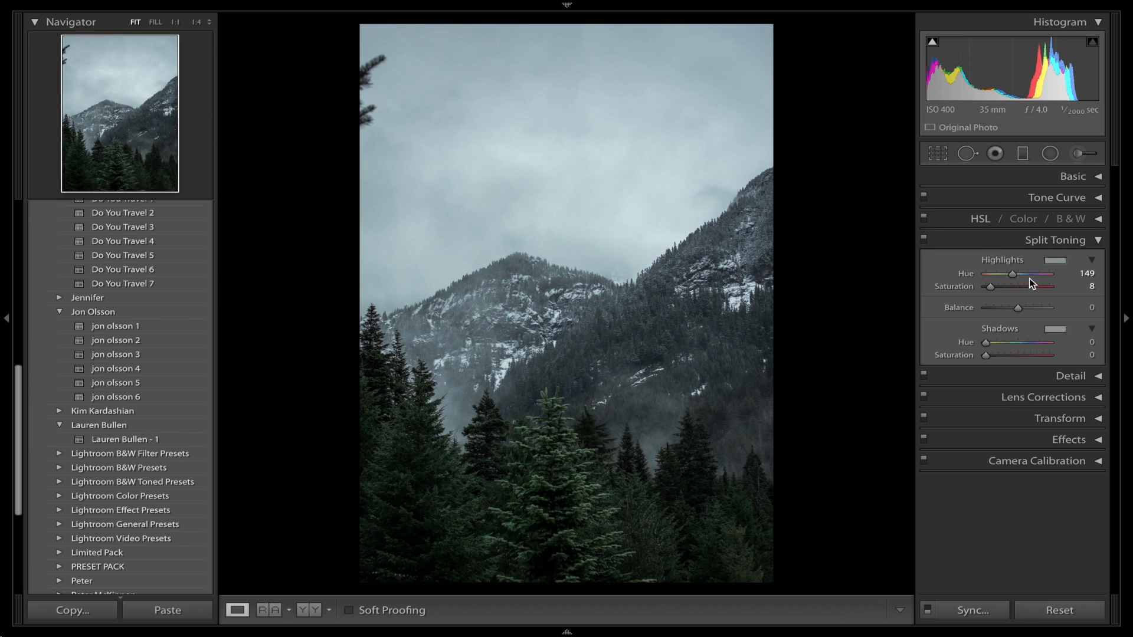
left_click_drag(1021, 274, 1022, 275)
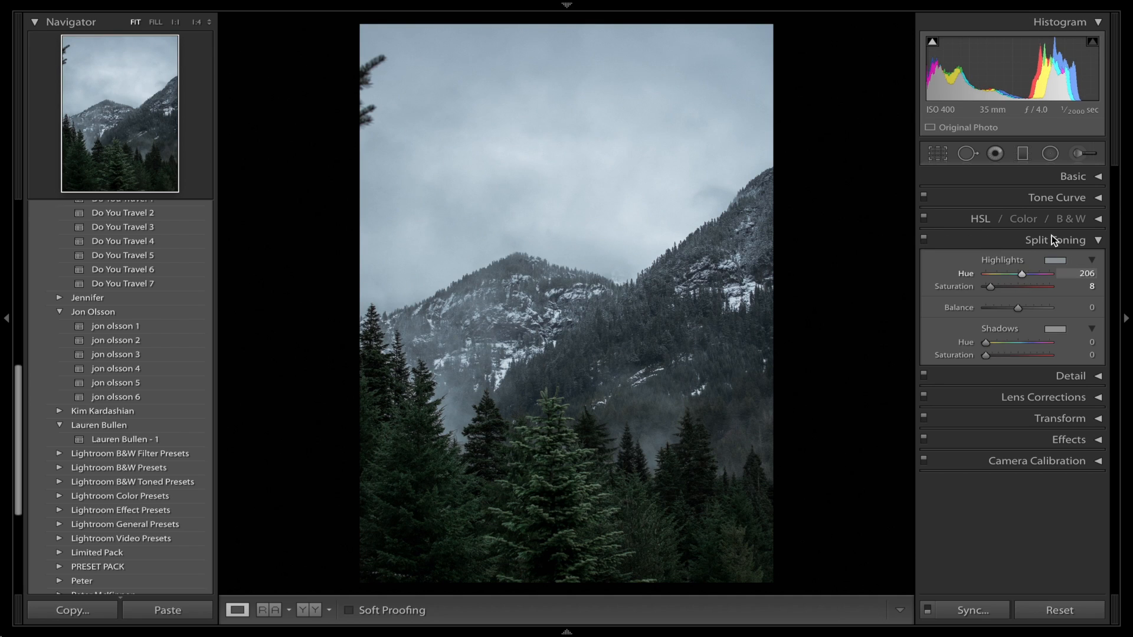
Set the split-toning shadows to hue 179 and saturation 8, and compare the photo with and without split toning.
left_click(984, 344, "alt")
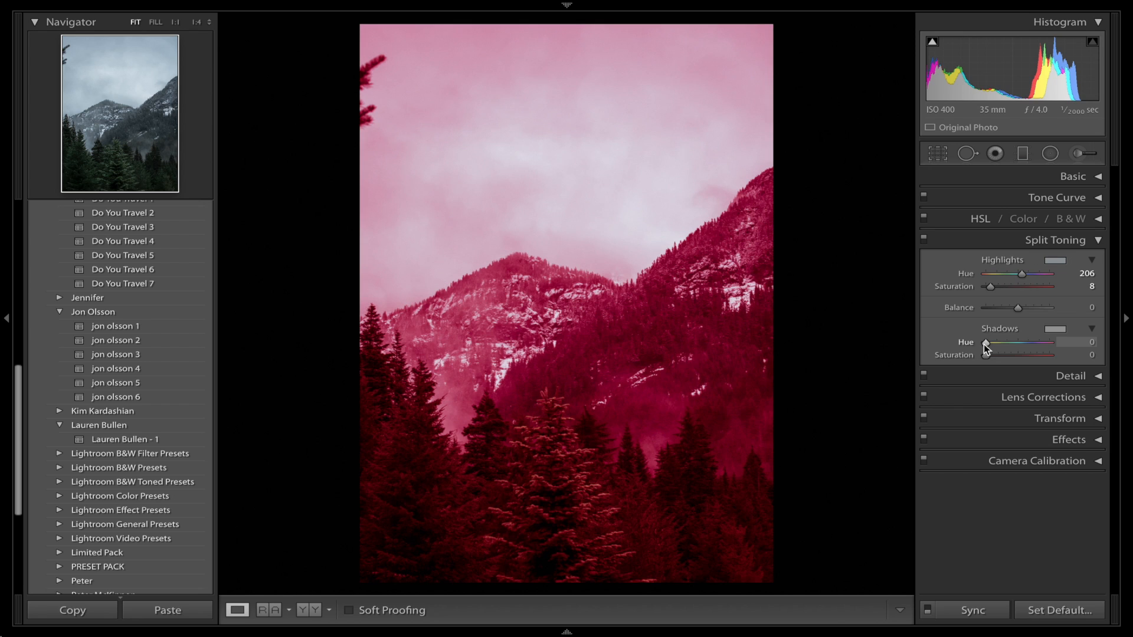
mouse_move(983, 345)
left_mouse_down()
mouse_move(1017, 342)
mouse_move(992, 358)
left_mouse_up()
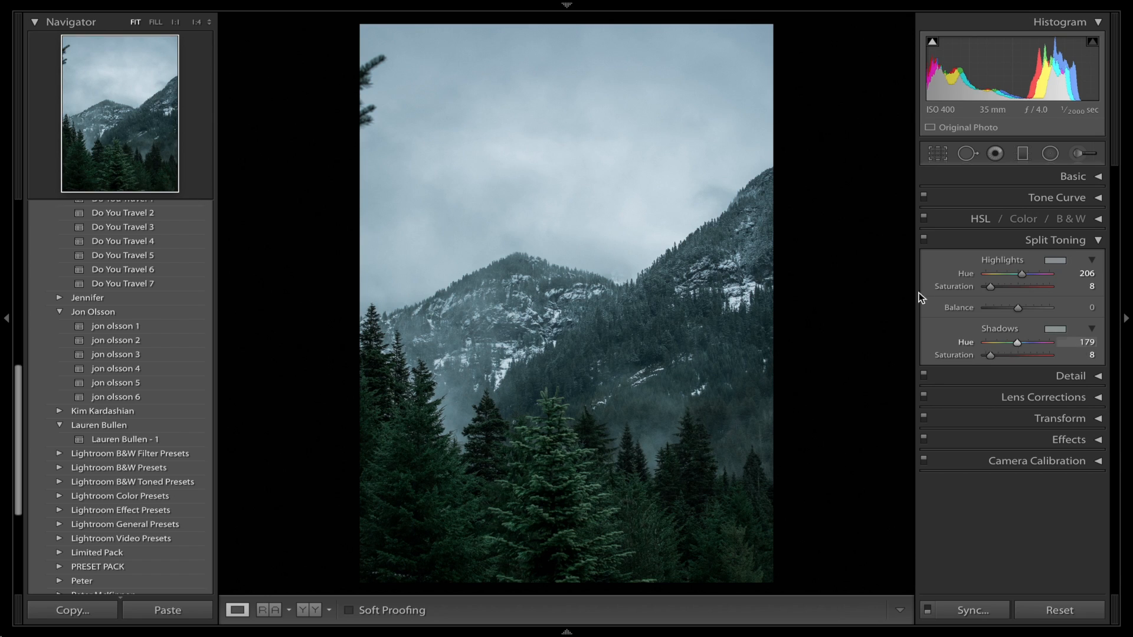
left_click(1015, 246)
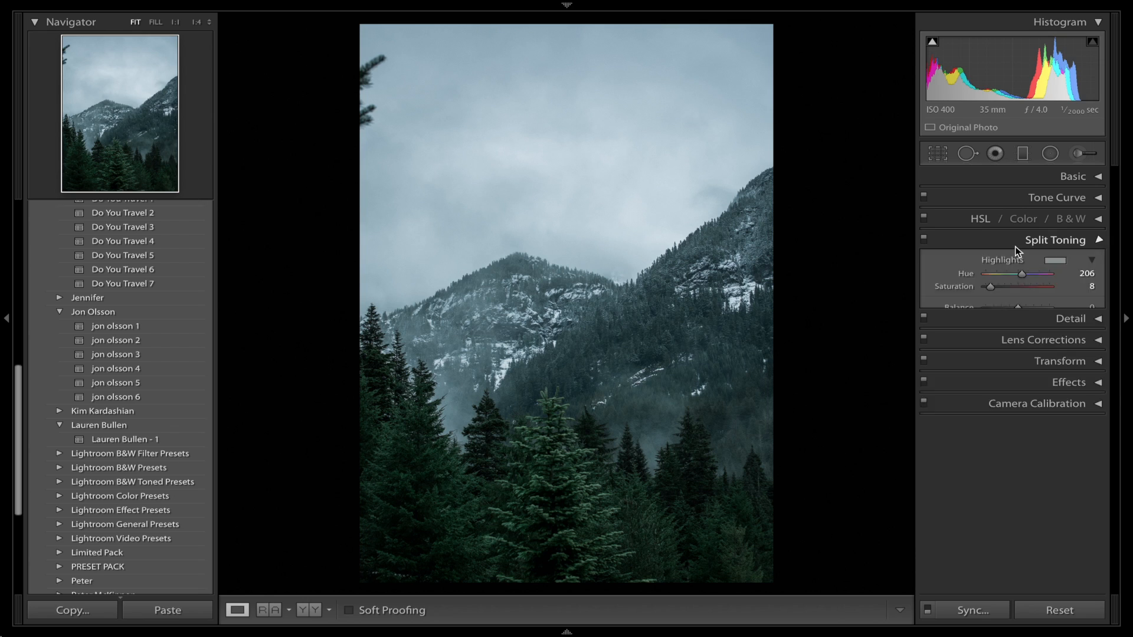
left_click(924, 238)
left_click(923, 239)
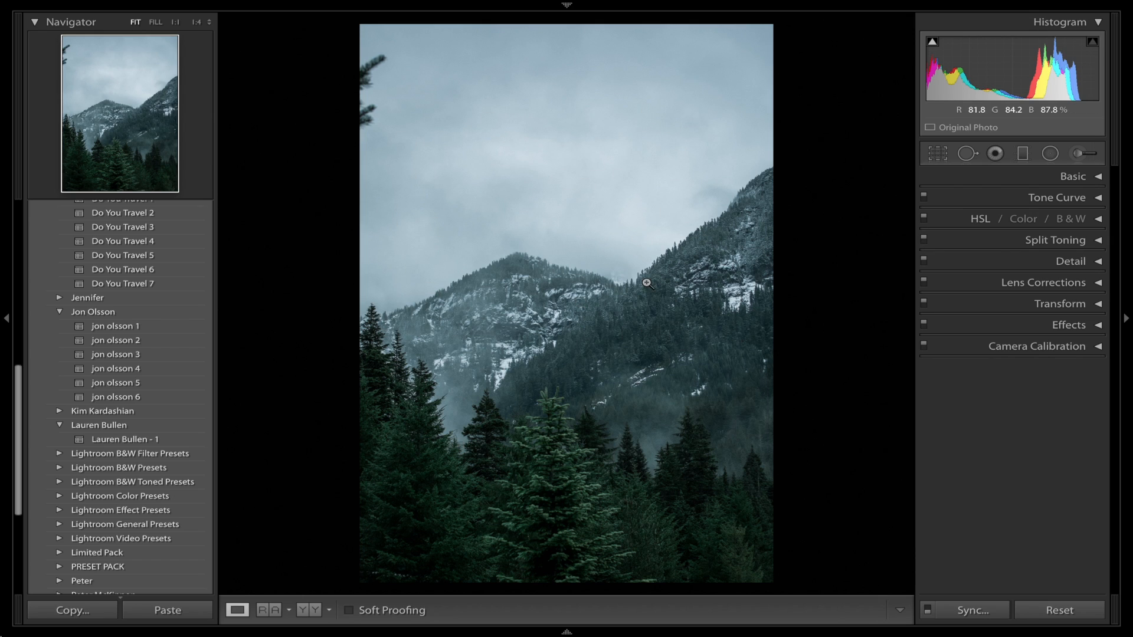
Shape the RGB tone curve into an S with an anchored midpoint, slightly raised highlights and strongly lowered shadows.
left_click(1056, 200)
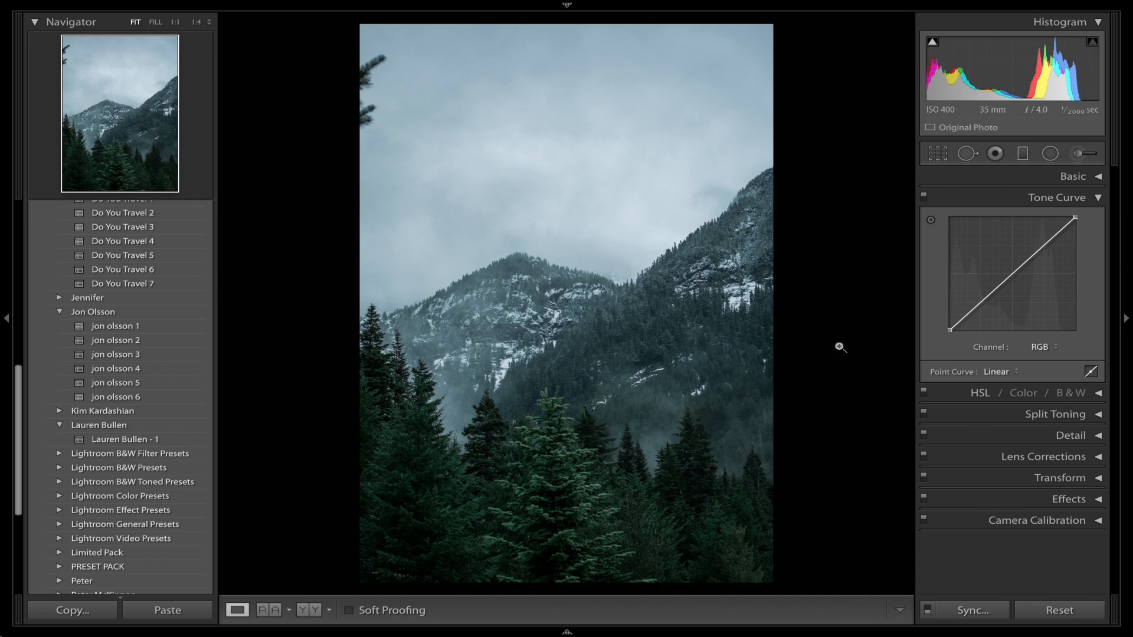
left_click(1013, 275)
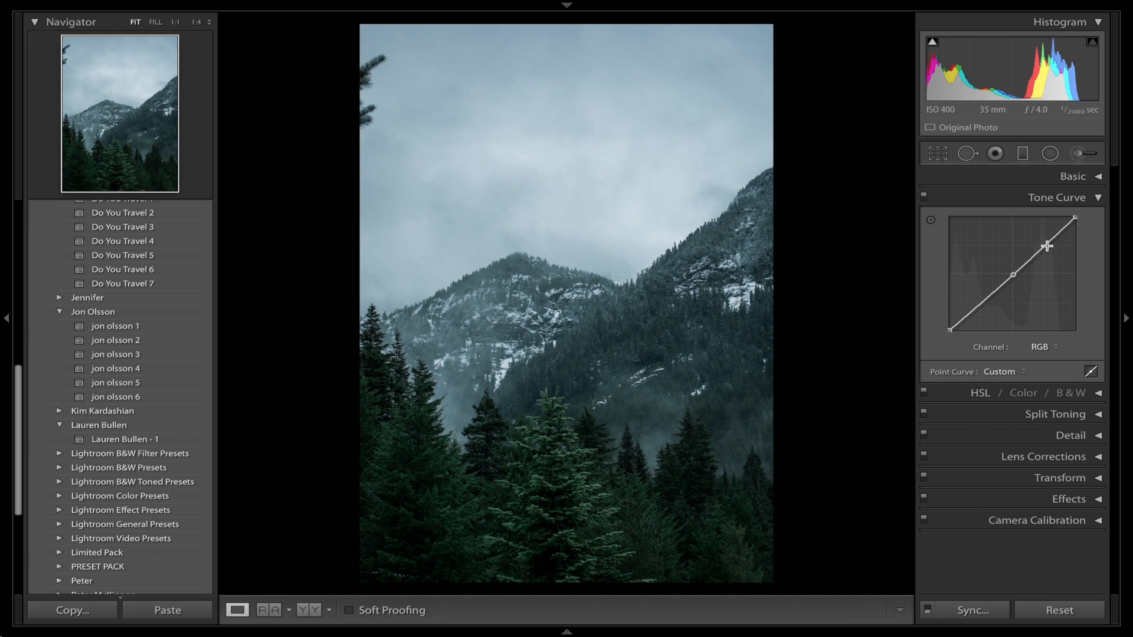
left_click_drag(1046, 247, 1045, 244)
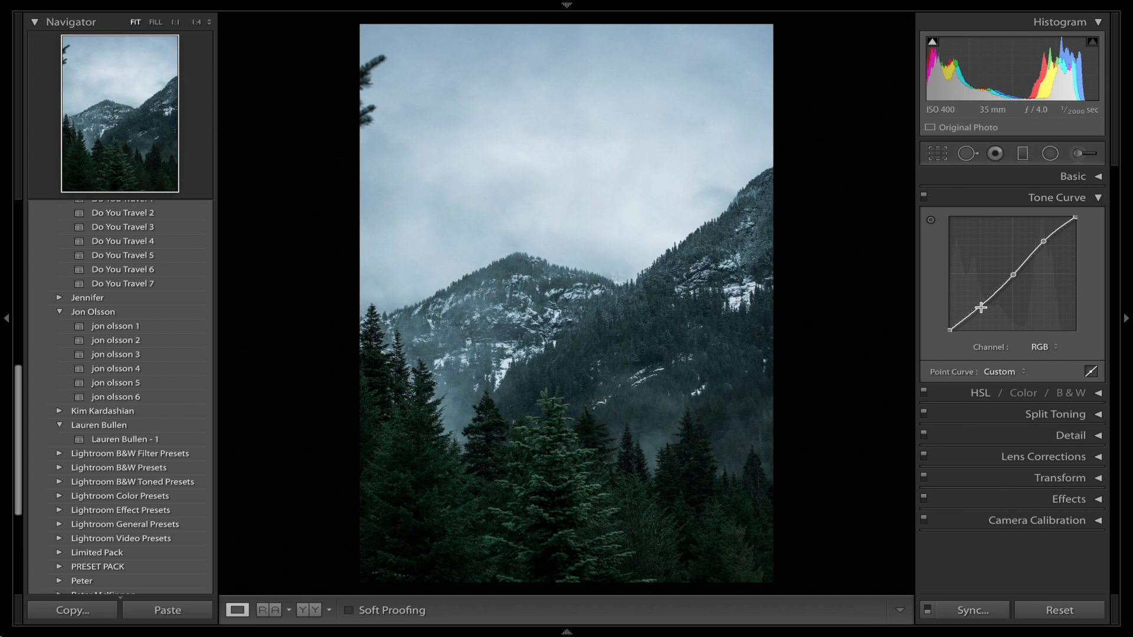
left_click_drag(982, 306, 981, 308)
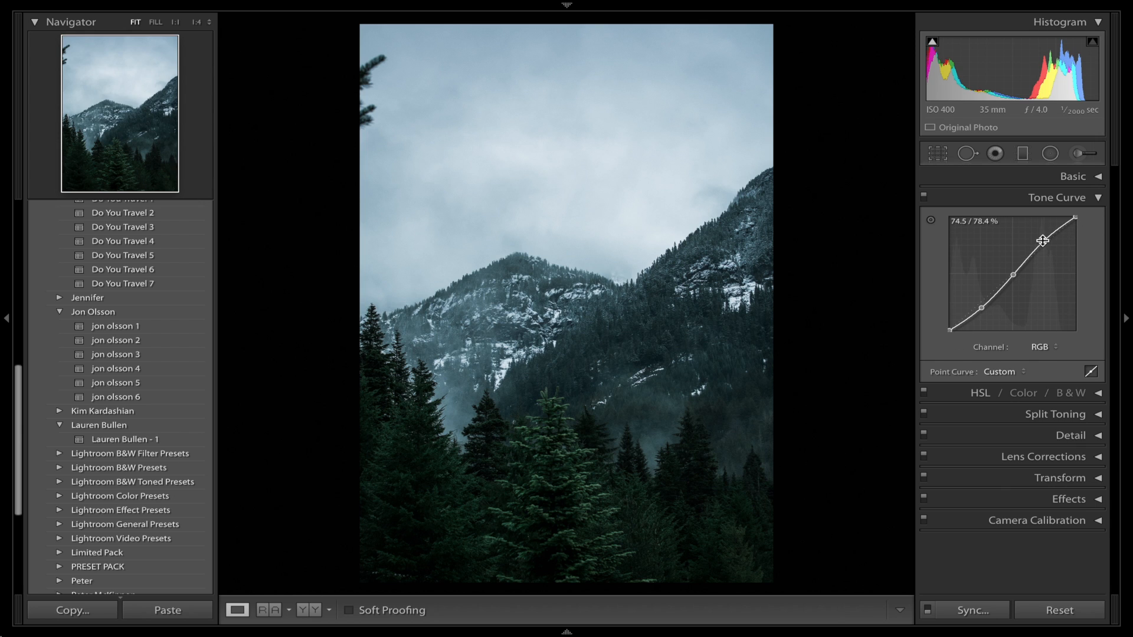
mouse_move(1045, 243)
left_mouse_down()
mouse_move(1042, 234)
mouse_move(1045, 246)
left_mouse_up()
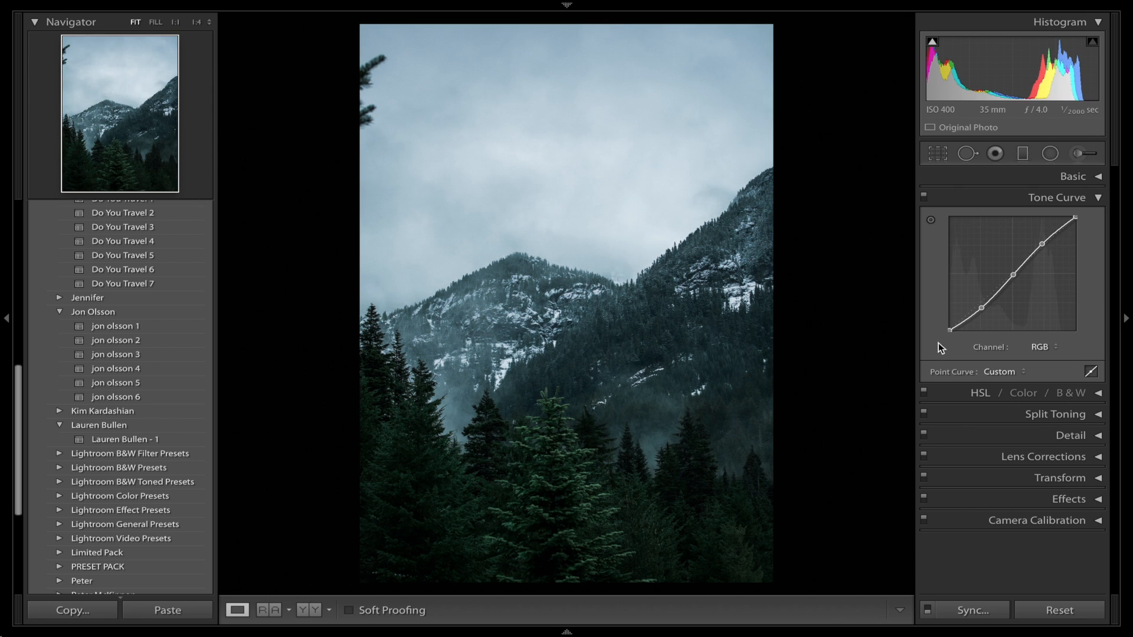
left_click_drag(982, 310, 984, 316)
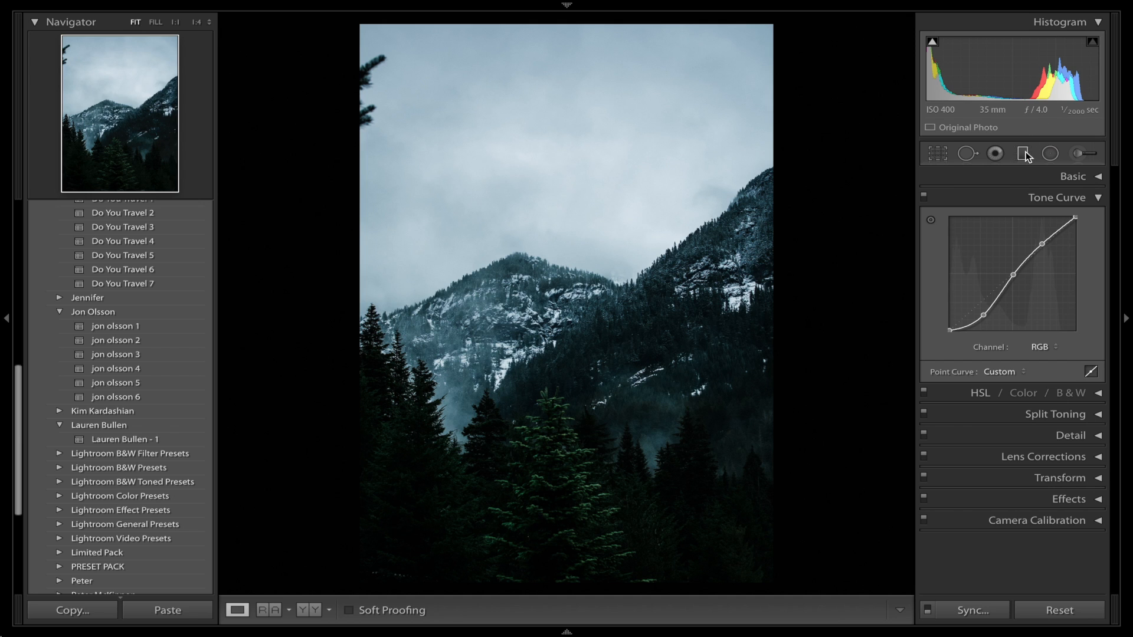
Add a graduated filter rising over the foreground trees, reset its effect settings and set its Shadows to 62.
key("m")
left_click_drag(507, 583, 551, 344)
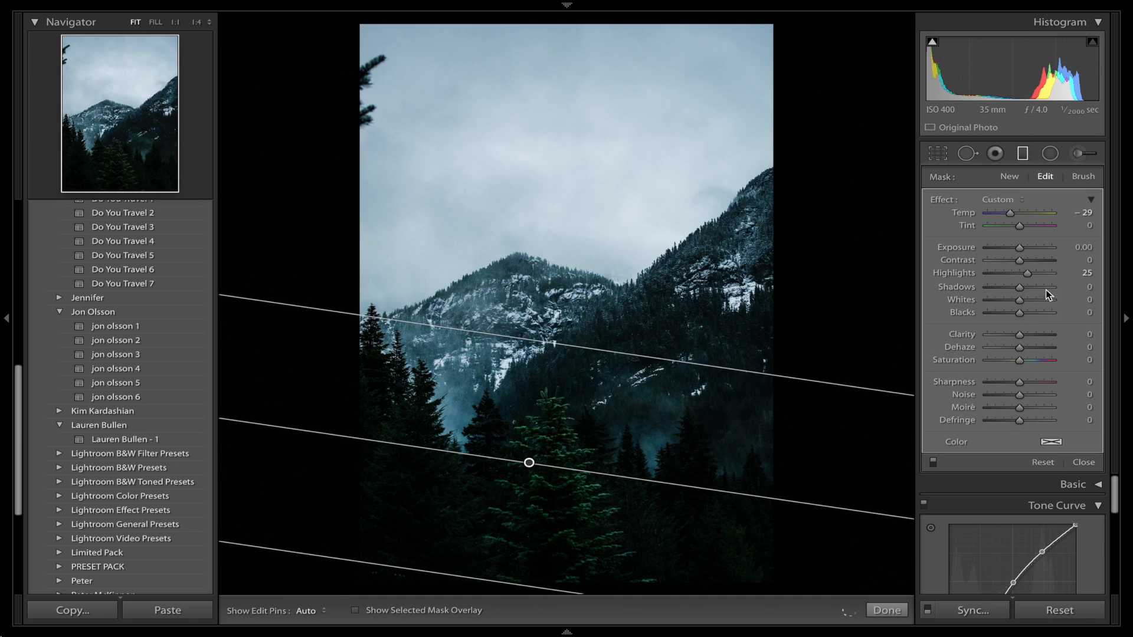
double_click(944, 200)
left_click_drag(1025, 287, 1044, 288)
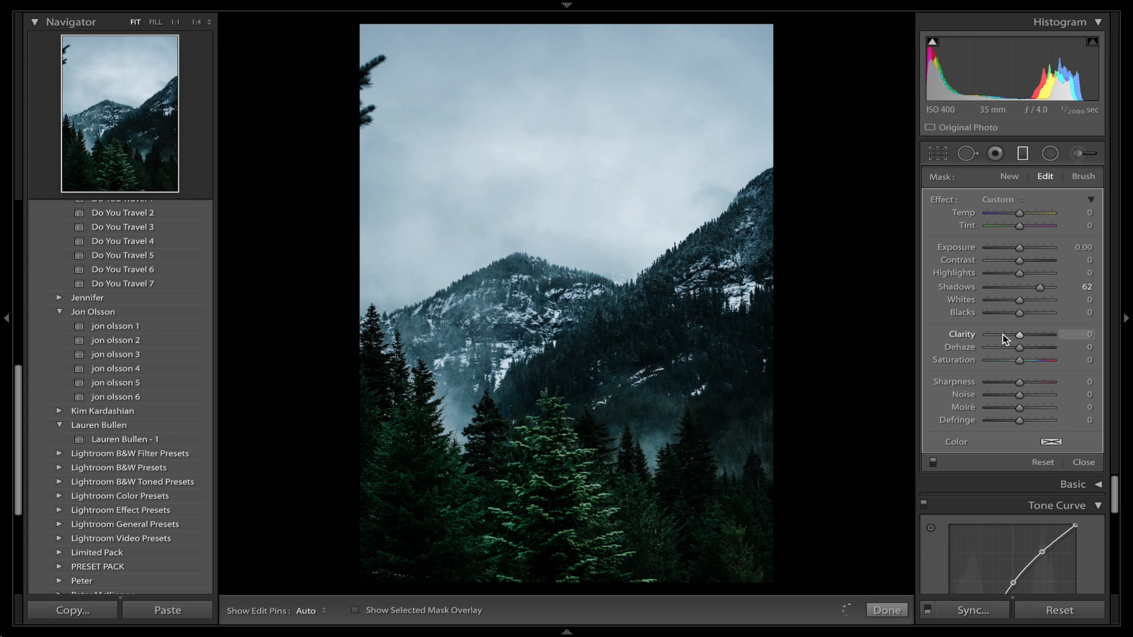
Set the graduated filter's Blacks to 25, Clarity to -14, Saturation to -35 and Contrast to -20.
left_click(1029, 313)
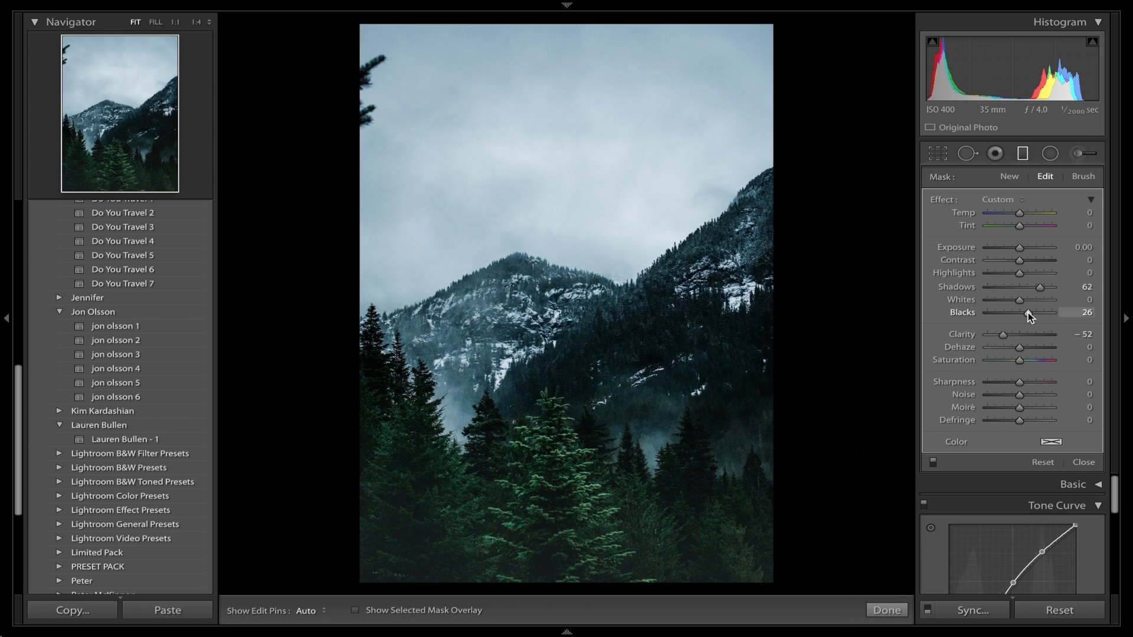
left_click_drag(1029, 313, 1015, 334)
left_click(1008, 360)
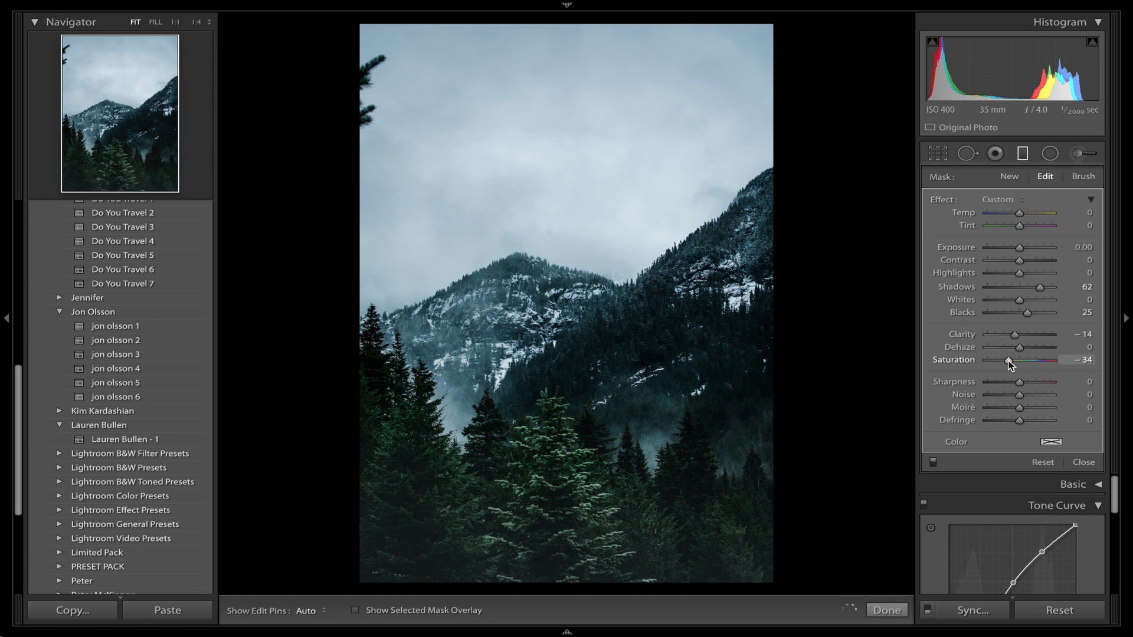
left_click(1013, 260)
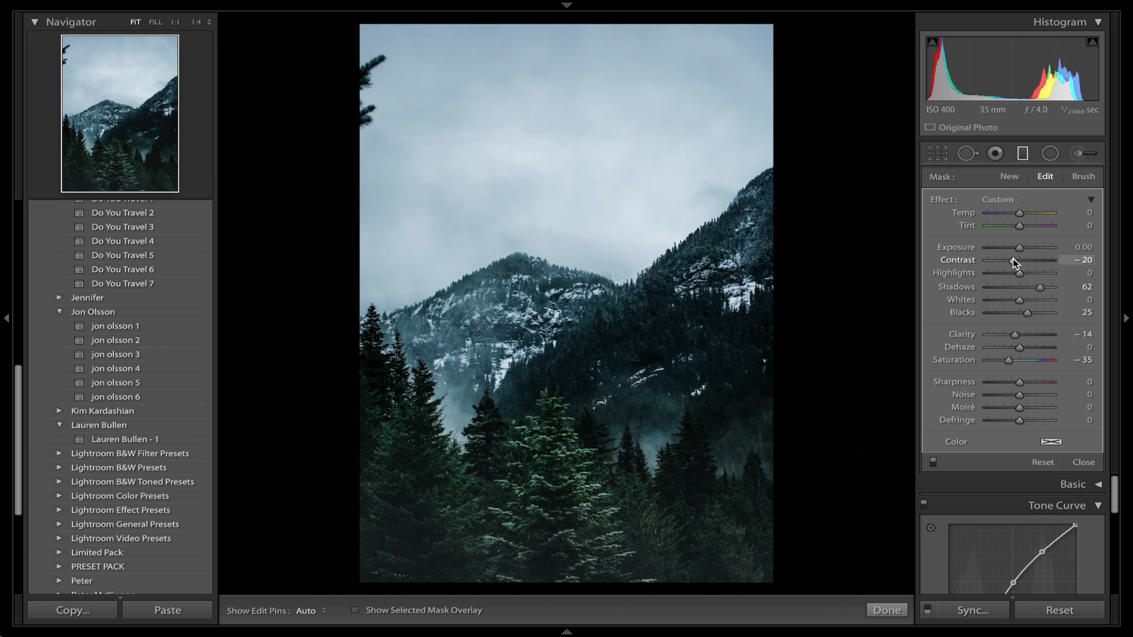
Set the graduated filter's Shadows to 24 and Dehaze to 77, and compare the photo with and without the filter.
left_click(1027, 287)
left_click(1047, 347)
left_click(934, 464)
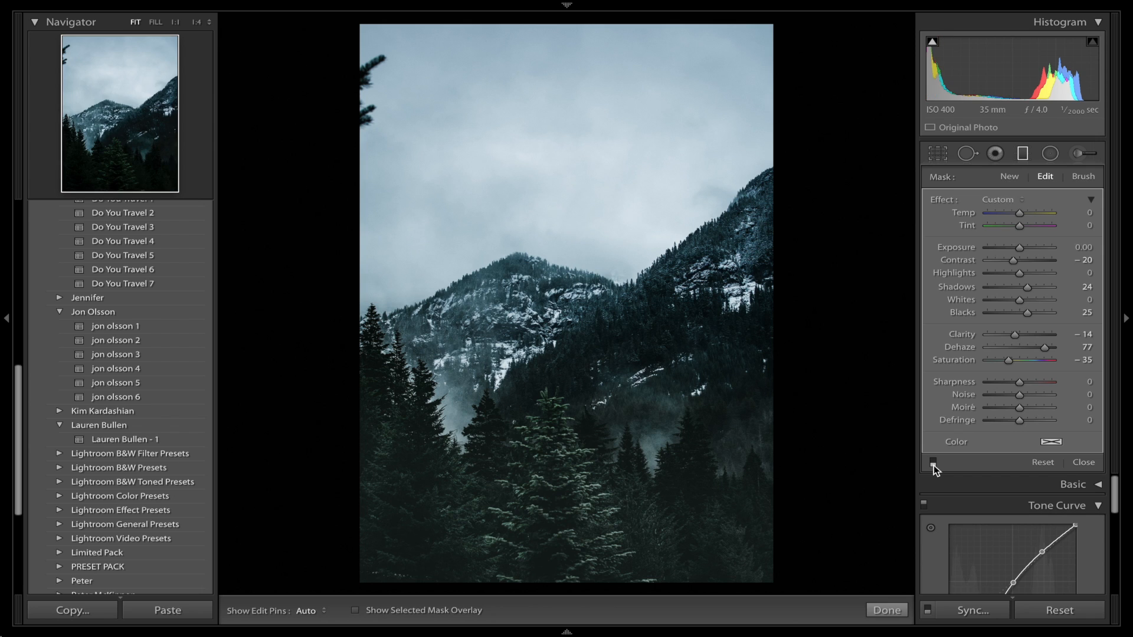
left_click(933, 464)
scroll(982, 487, "down", 3)
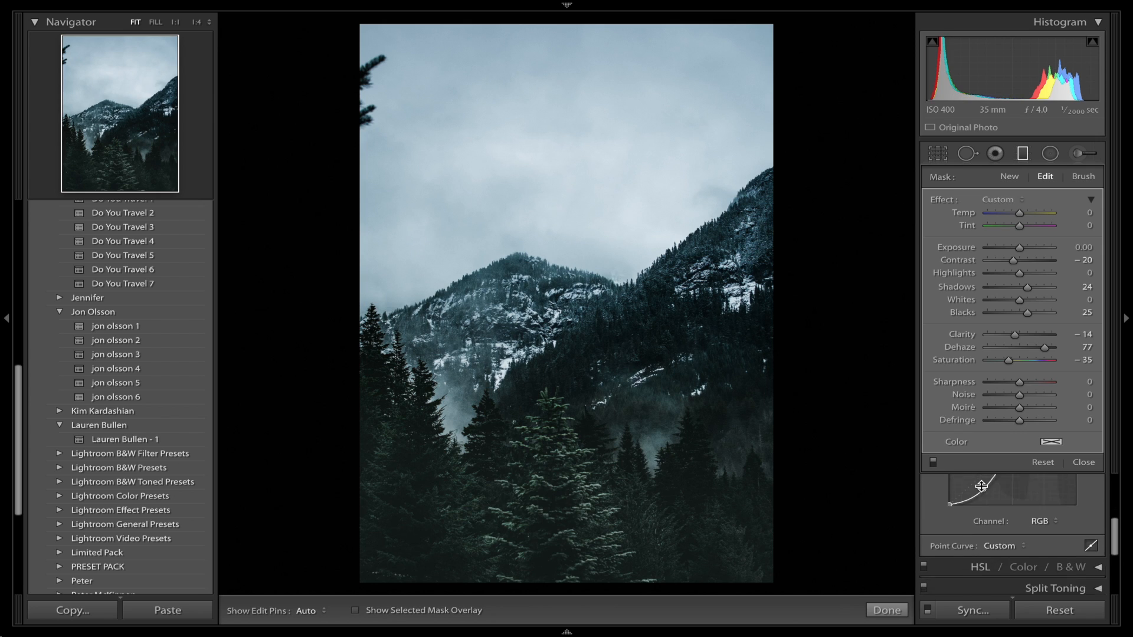
Finish the graduated filter edit and nudge the RGB tone curve's shadow point slightly towards the darker tones.
left_click(884, 612)
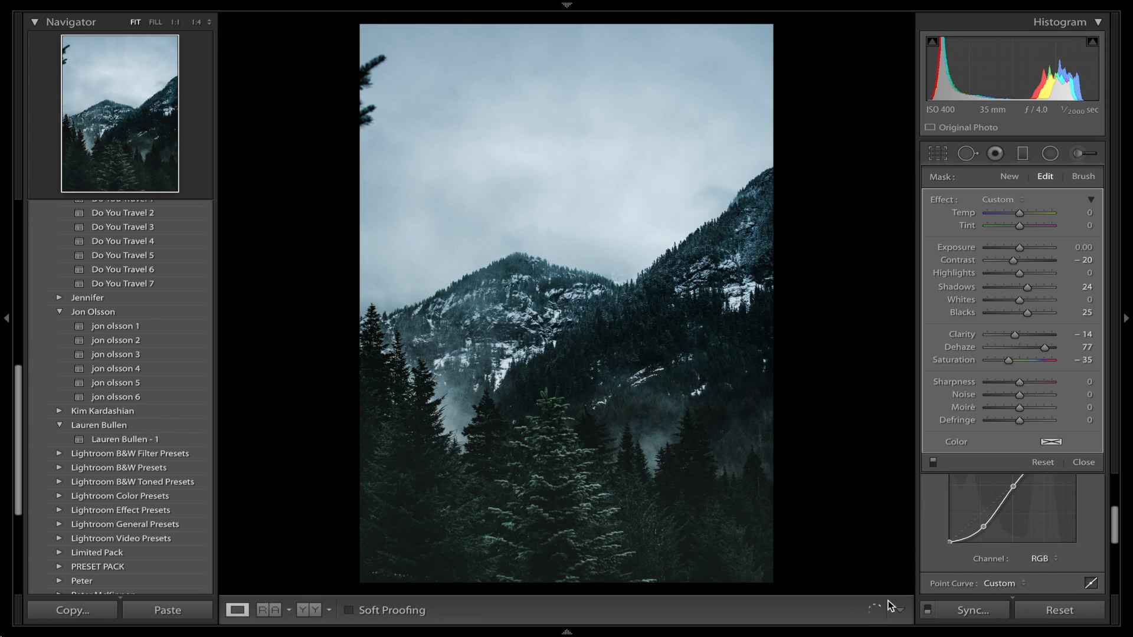
left_click_drag(985, 315, 981, 315)
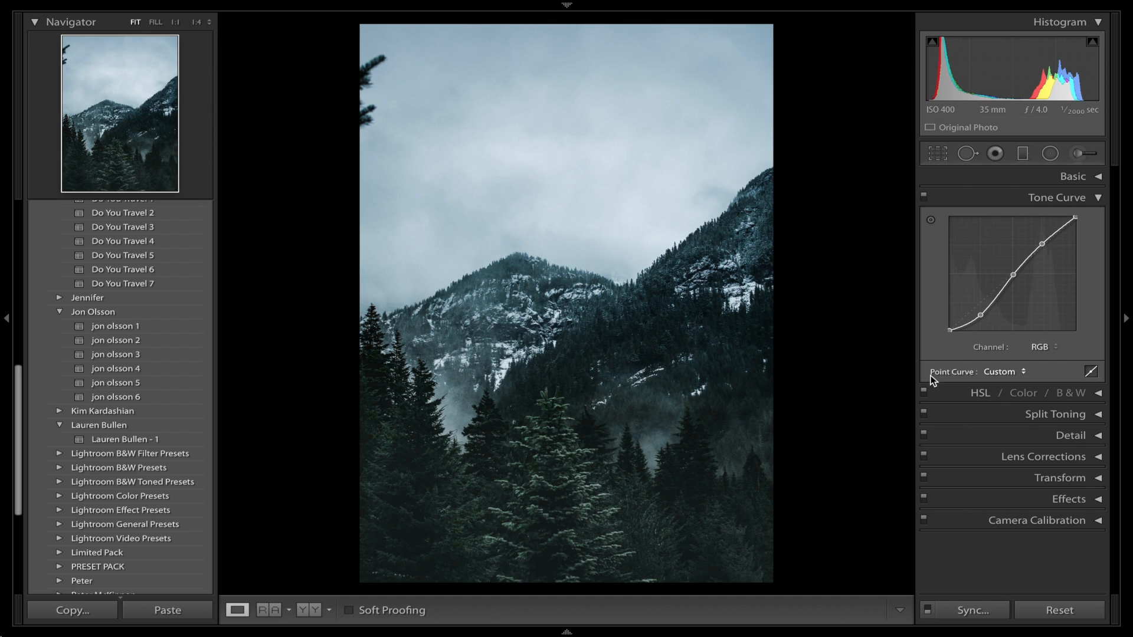
Reopen the graduated filter over the foreground trees and set its Dehaze to 13, Blacks to 16 and Contrast to -33.
left_click(1020, 155)
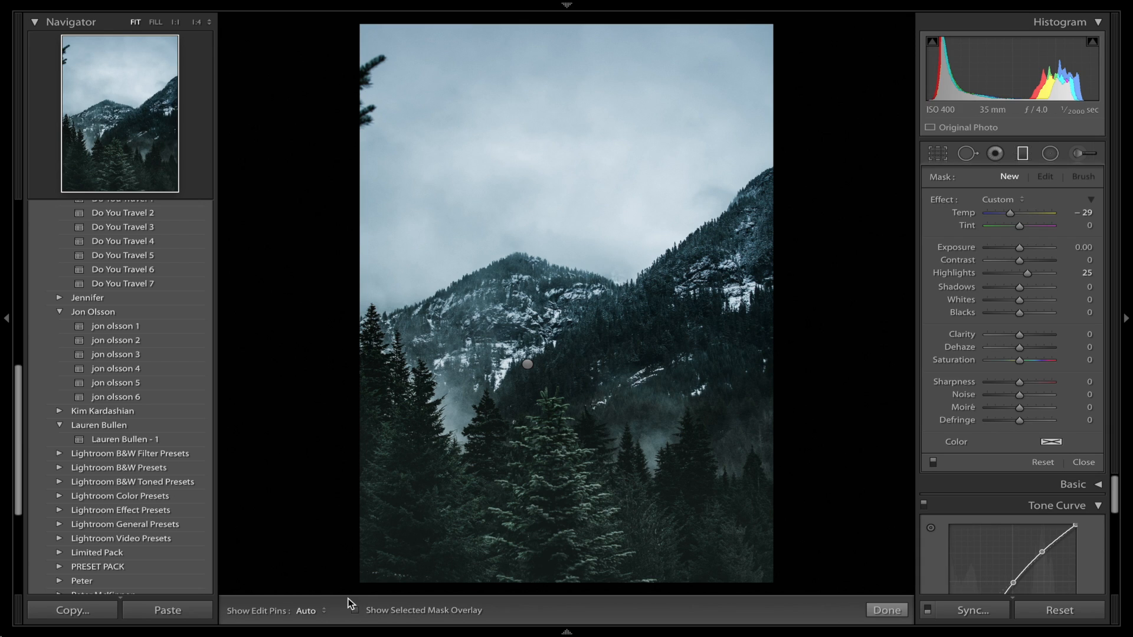
left_click(528, 363)
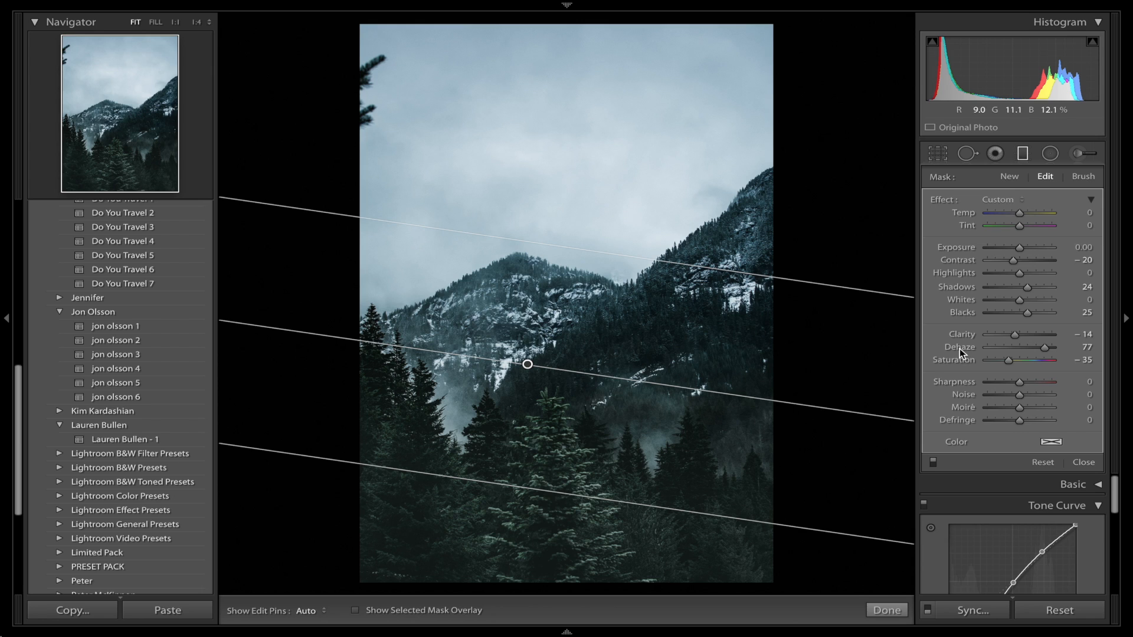
mouse_move(1031, 349)
left_mouse_down()
mouse_move(1023, 348)
mouse_move(1063, 345)
mouse_move(1025, 350)
left_mouse_up()
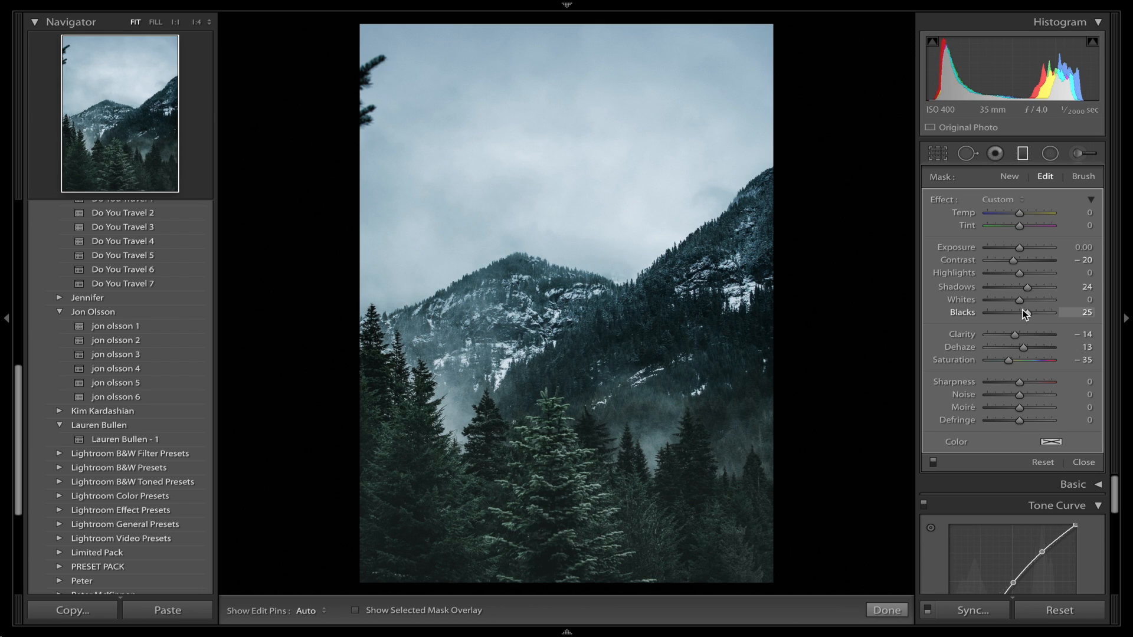
left_click_drag(1027, 313, 1023, 313)
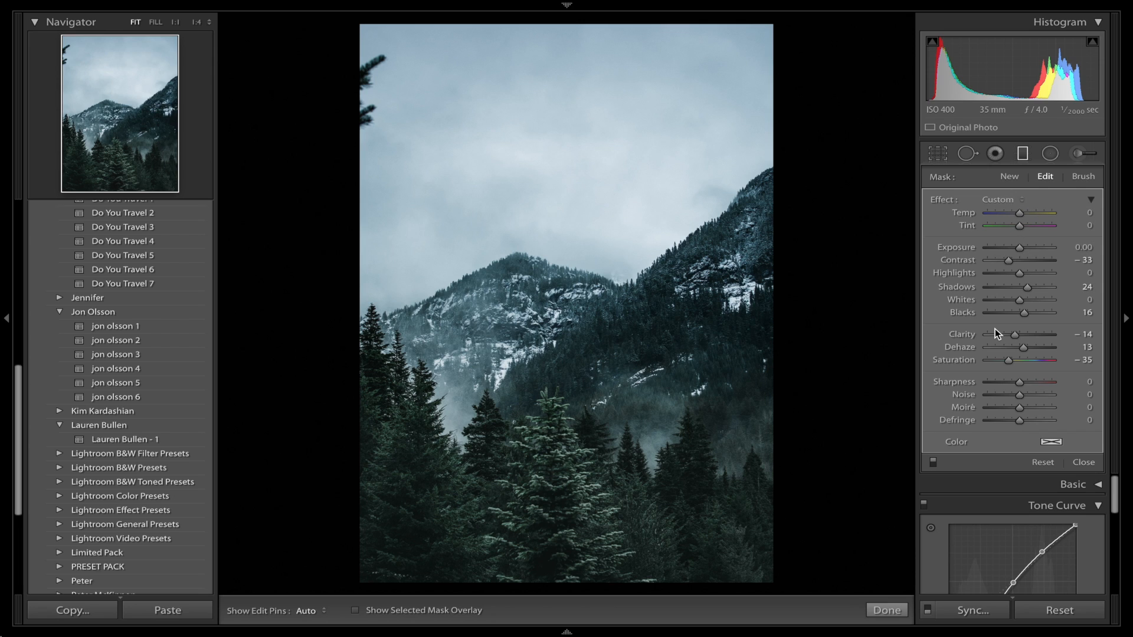
mouse_move(863, 614)
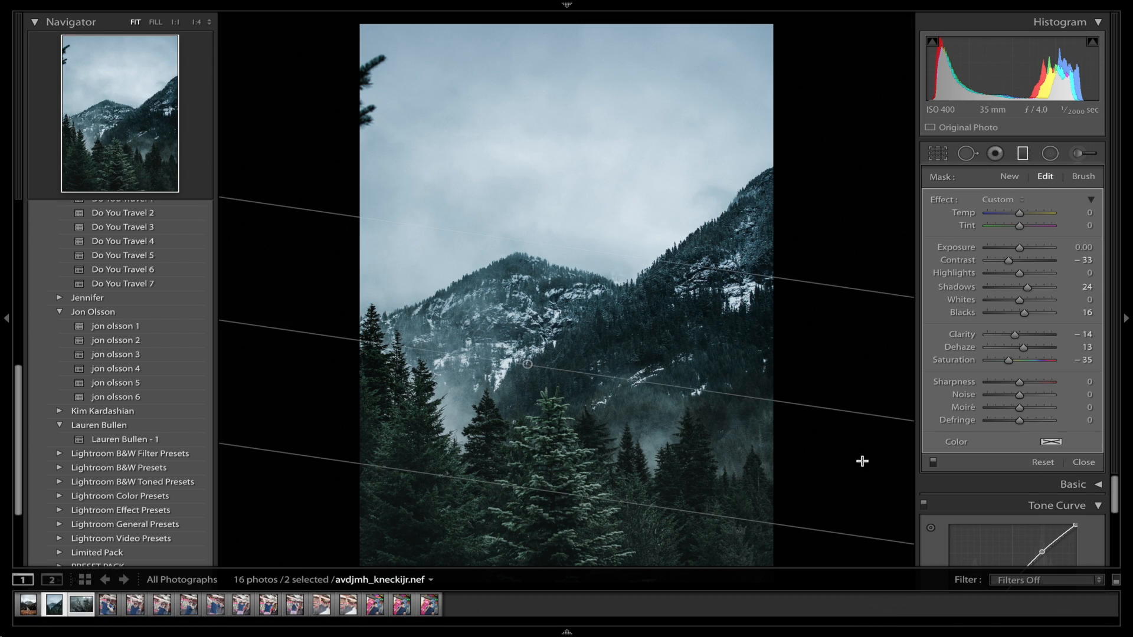
left_click(885, 610)
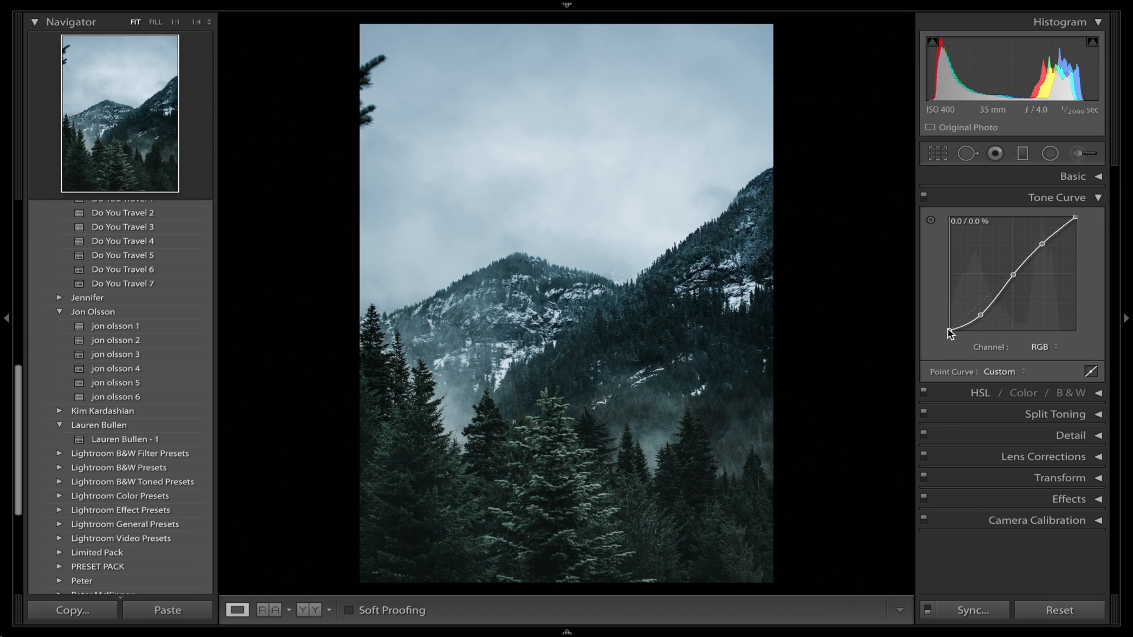
Fade the RGB tone curve by raising its black point to about 1.2 / 8.2 % and lowering its white point.
left_click_drag(946, 326, 955, 321)
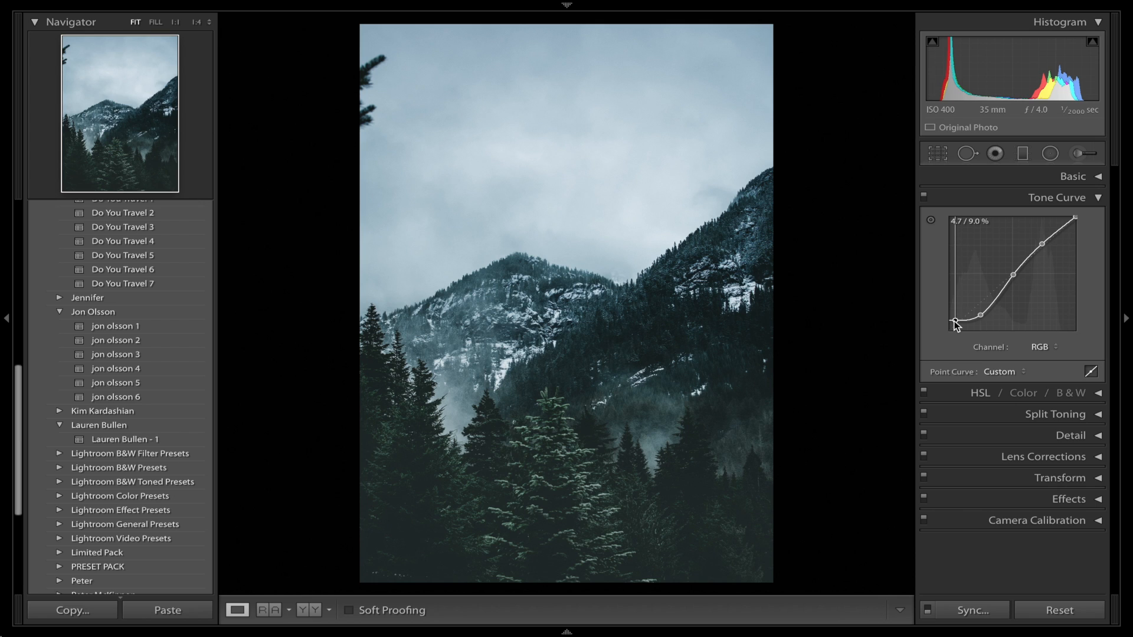
left_click_drag(954, 321, 948, 306)
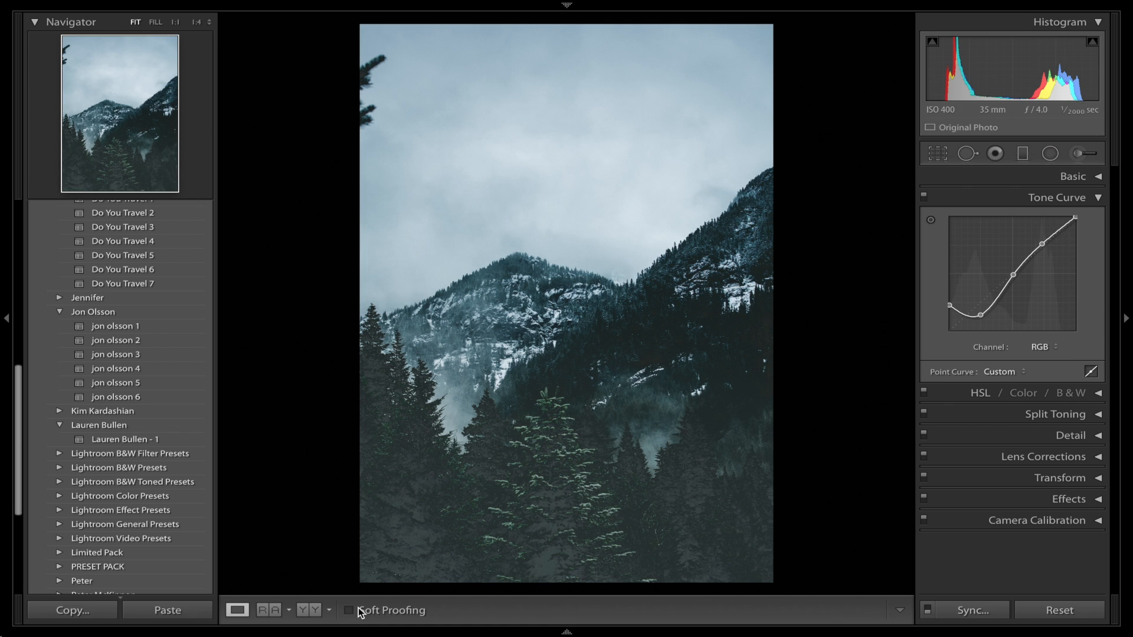
left_click_drag(949, 305, 951, 323)
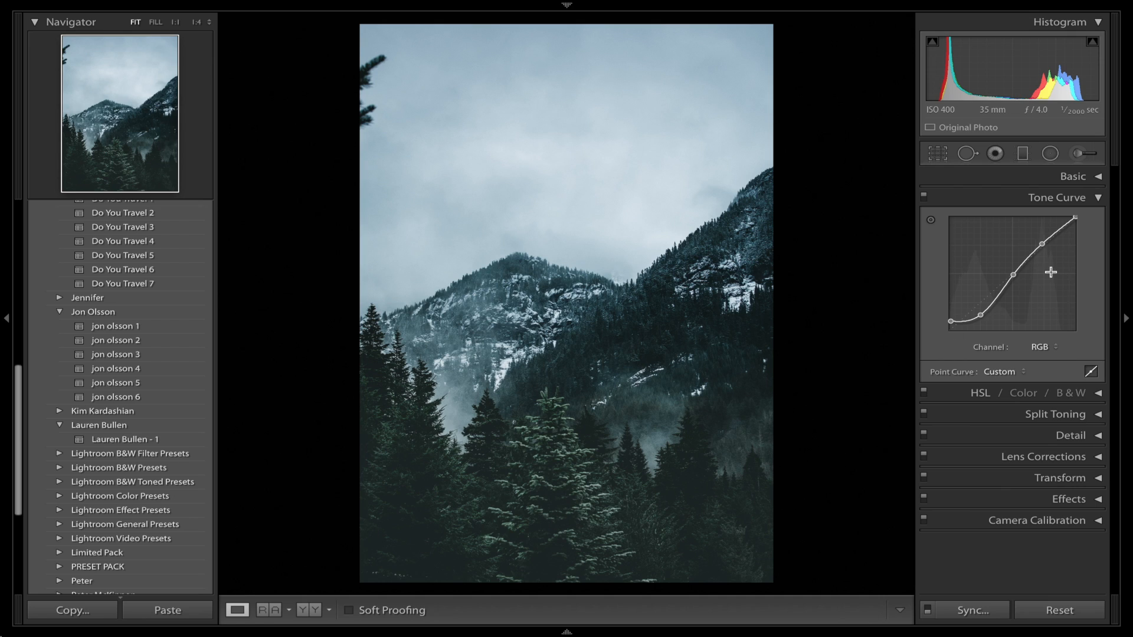
left_click_drag(1074, 219, 1082, 232)
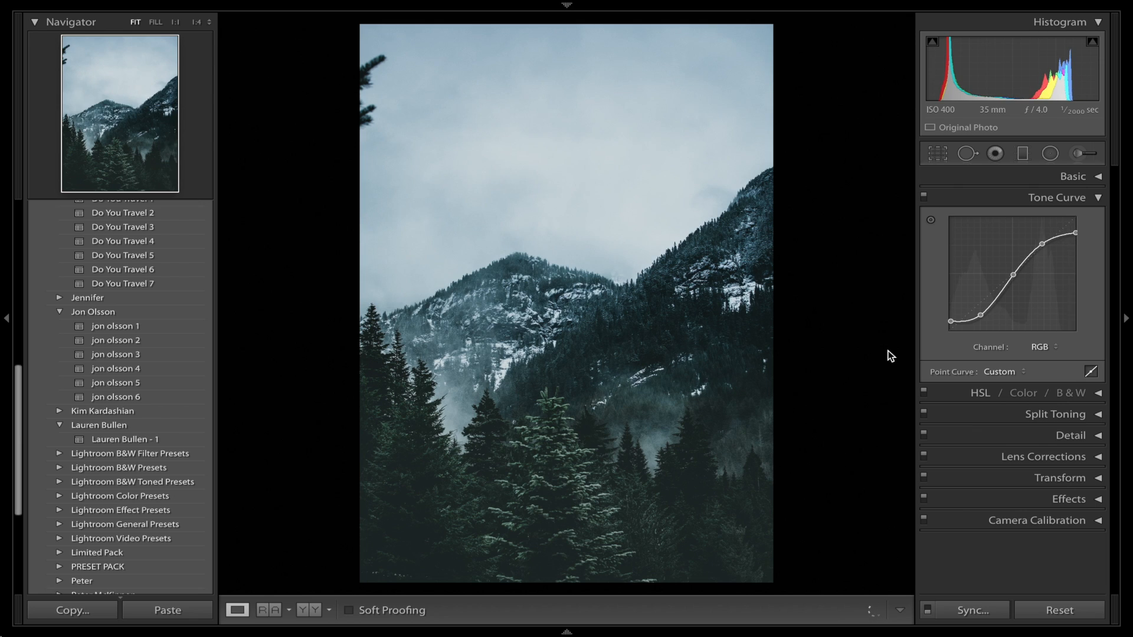
Compare the photo with and without the tone curve, and the finished edit with the original photo.
left_click(924, 199)
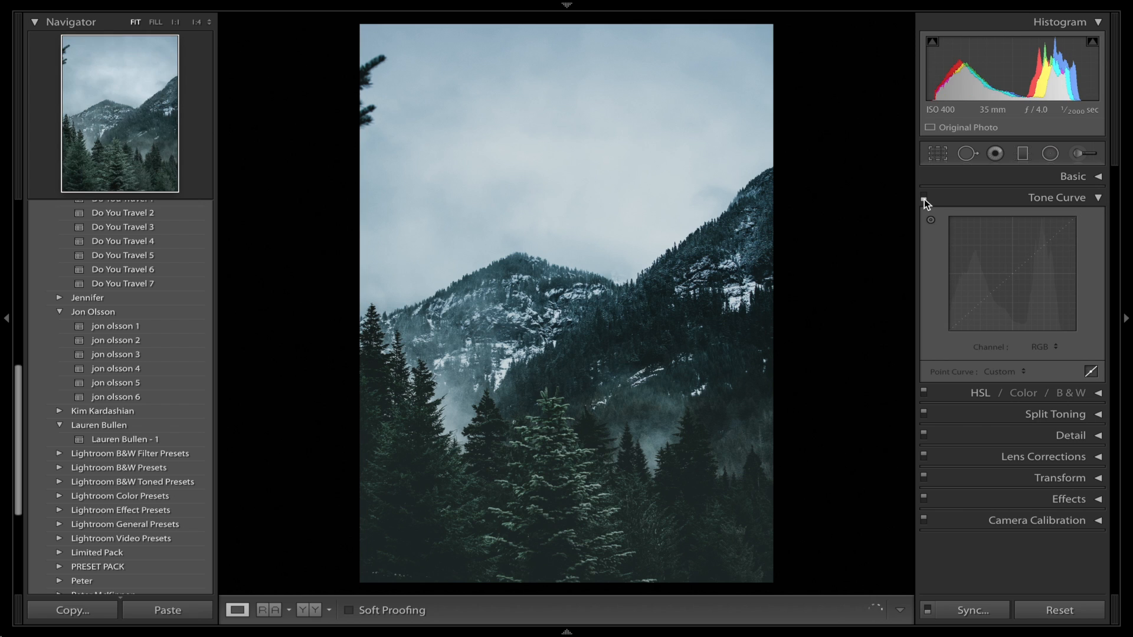
left_click(924, 199)
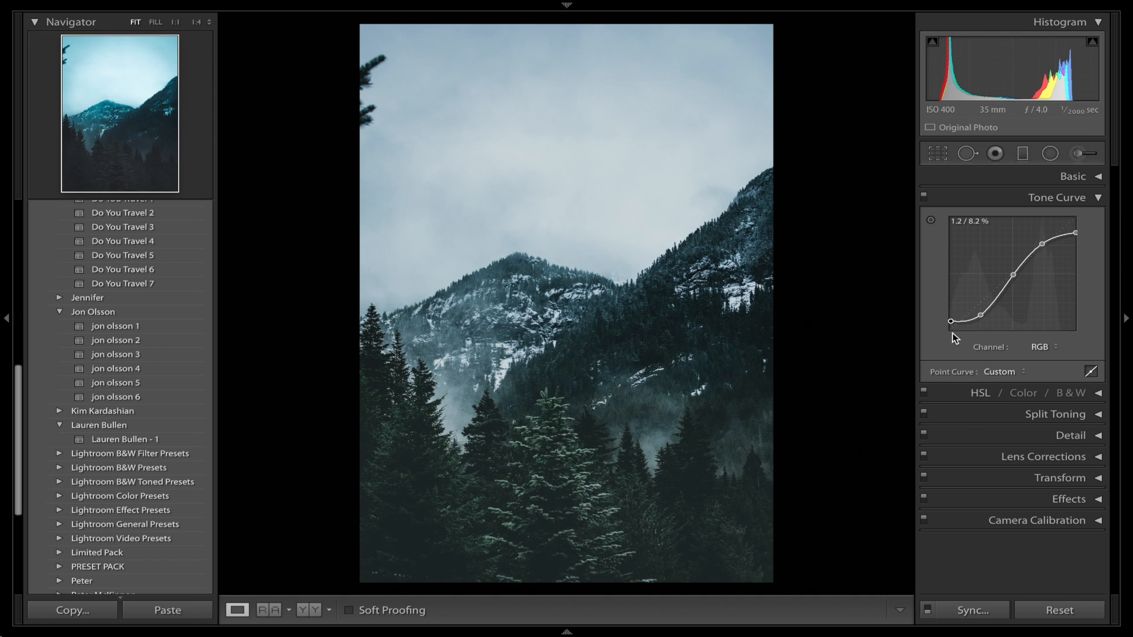
left_click(1046, 201)
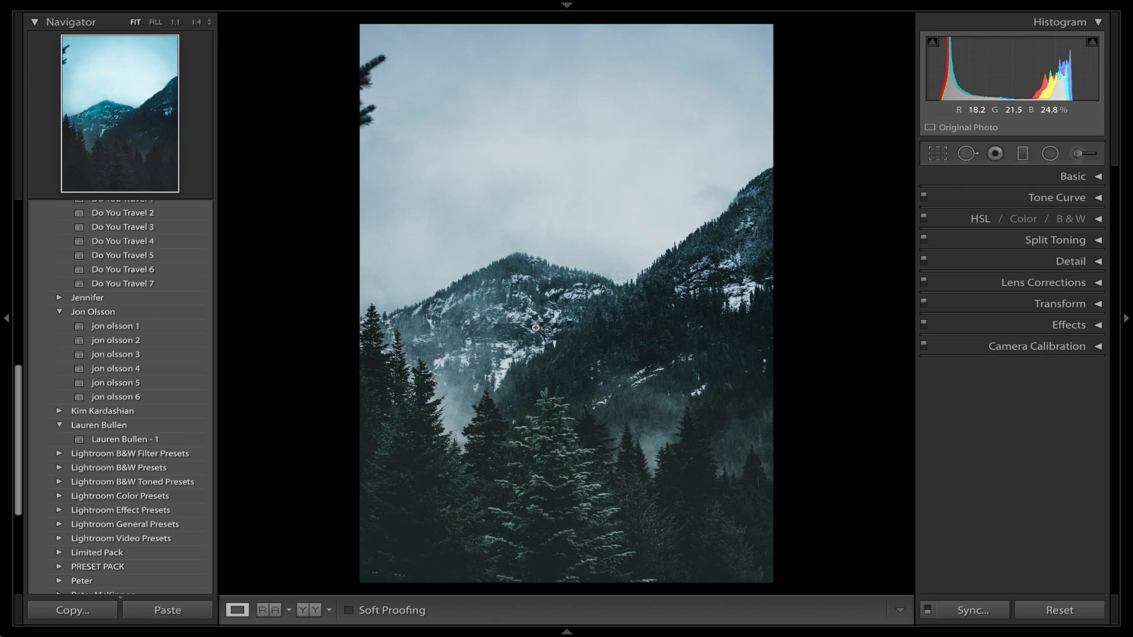
key("backslash")
key("backslash")
key("backslash")
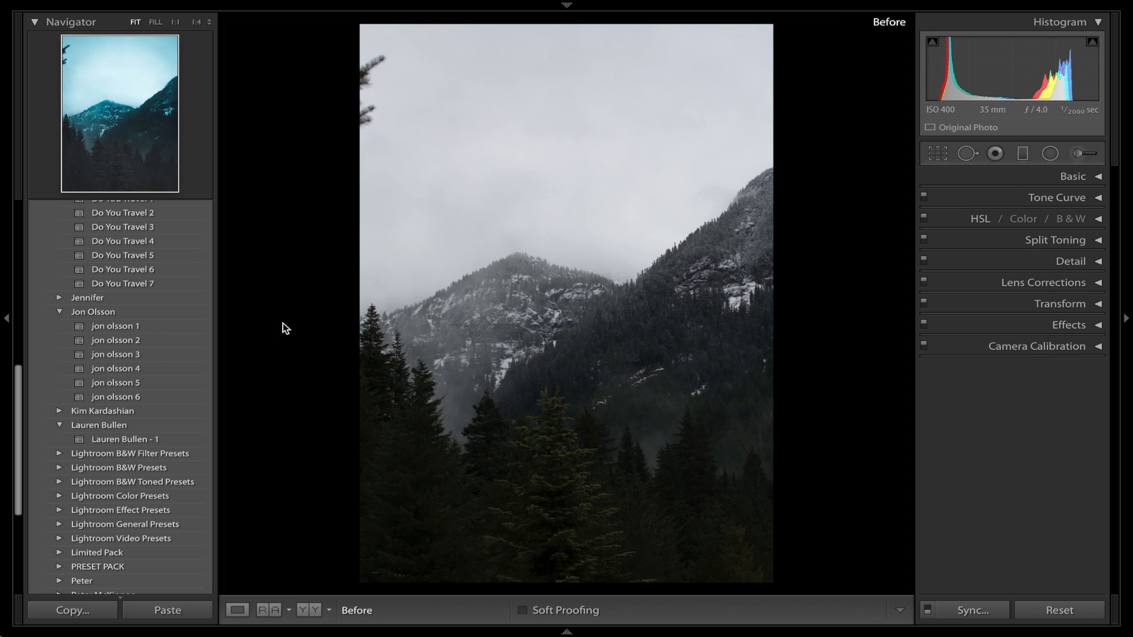
key("backslash")
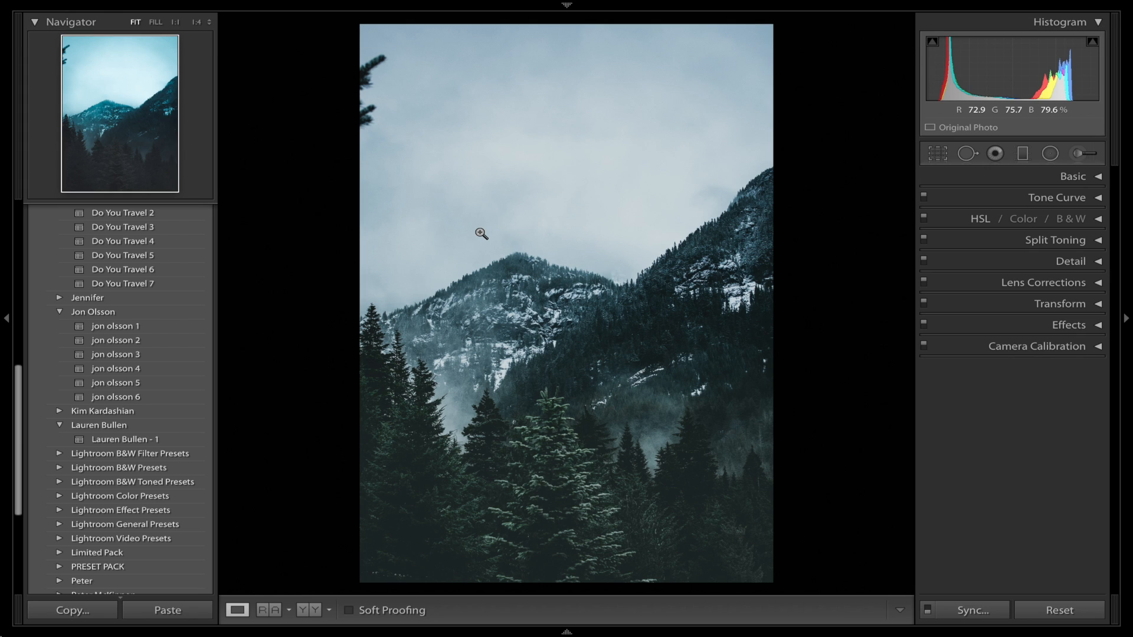
Add a new graduated filter with reset effect settings, slanting down from the upper sky to the mountains, and shift it slightly lower.
left_click(1019, 158)
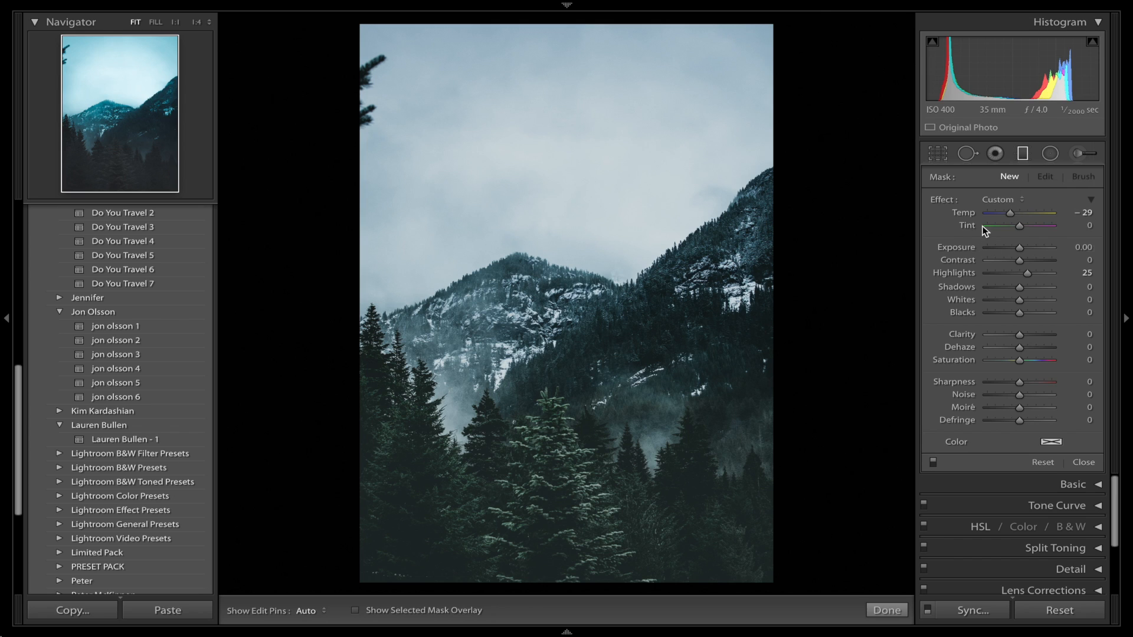
double_click(951, 203)
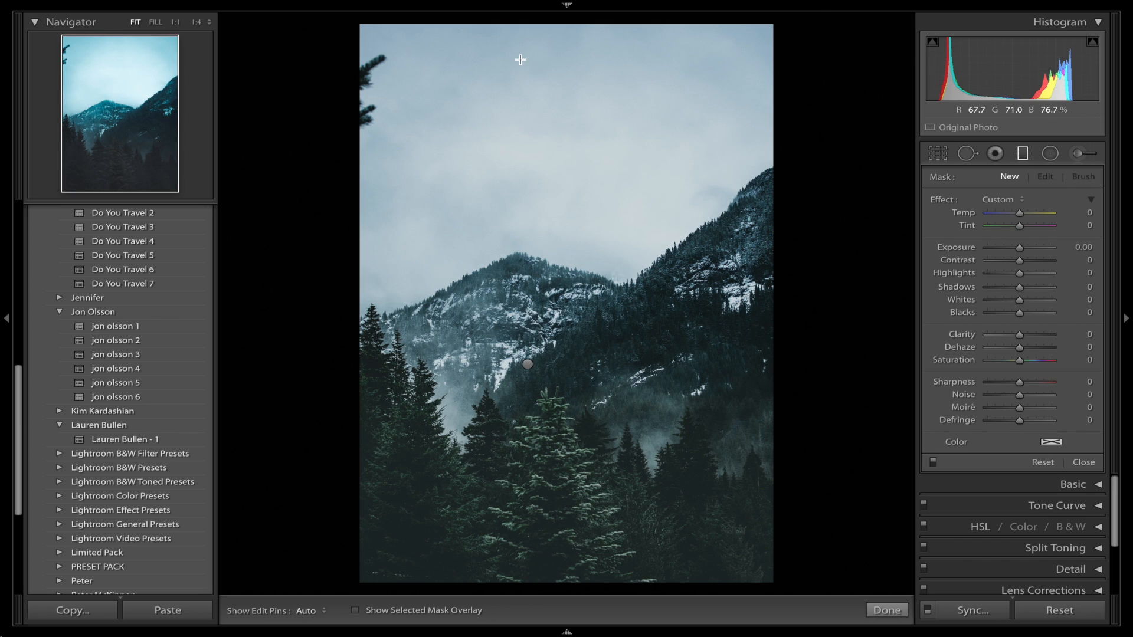
left_click_drag(520, 54, 585, 306)
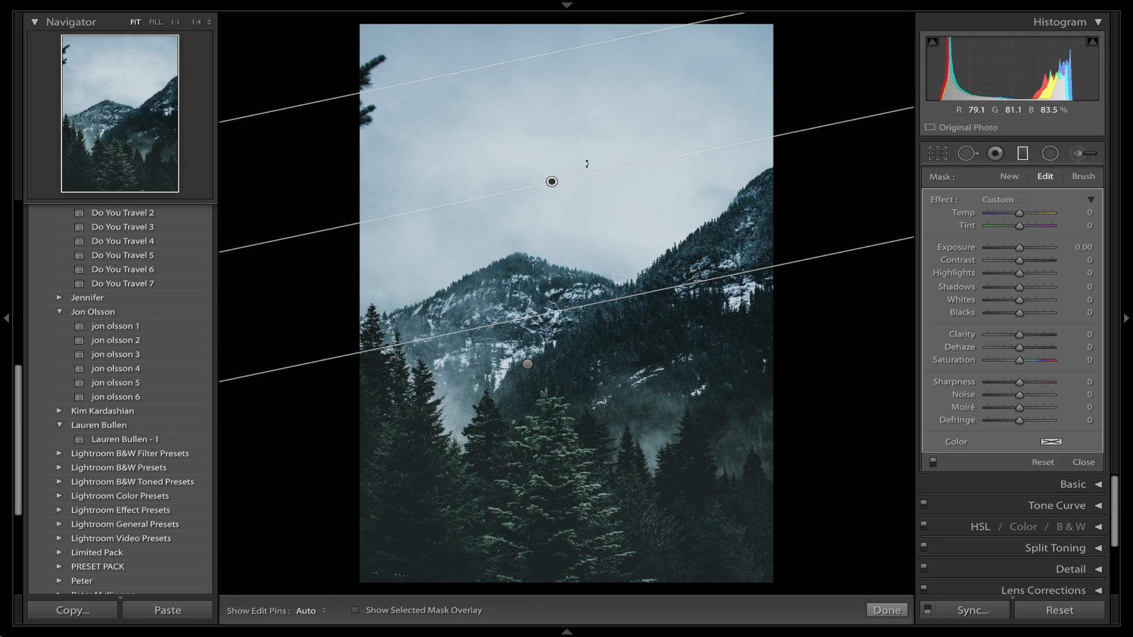
left_click_drag(552, 182, 551, 193)
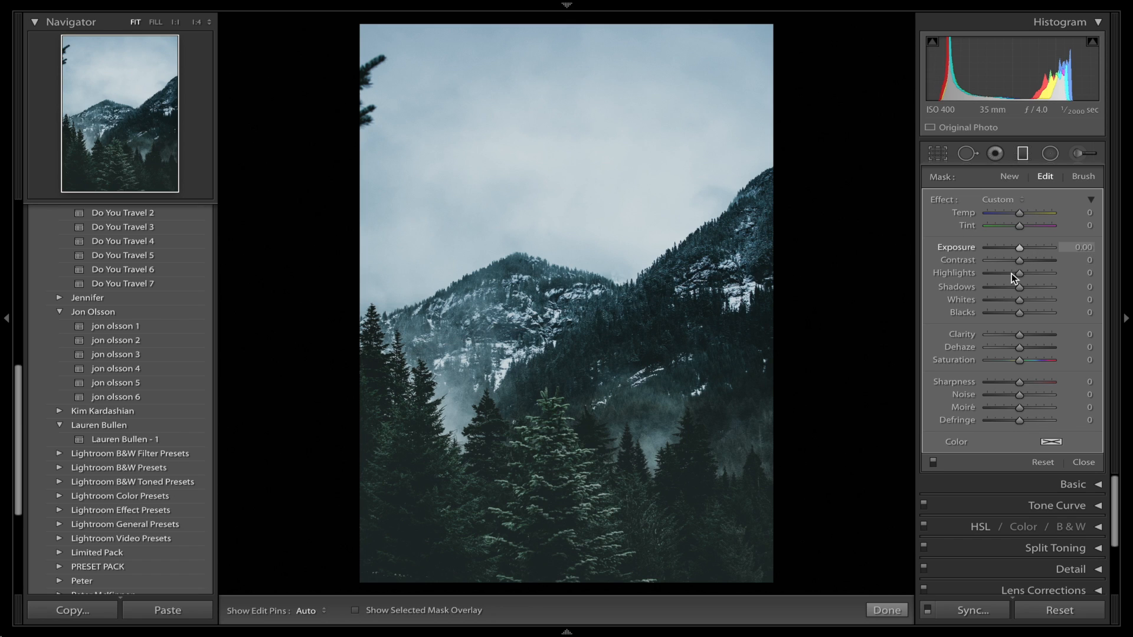
Set the sky filter's Highlights, Shadows and Blacks to -100, Whites to 11, Clarity to -17 and Noise to 100.
left_click_drag(1011, 273, 928, 287)
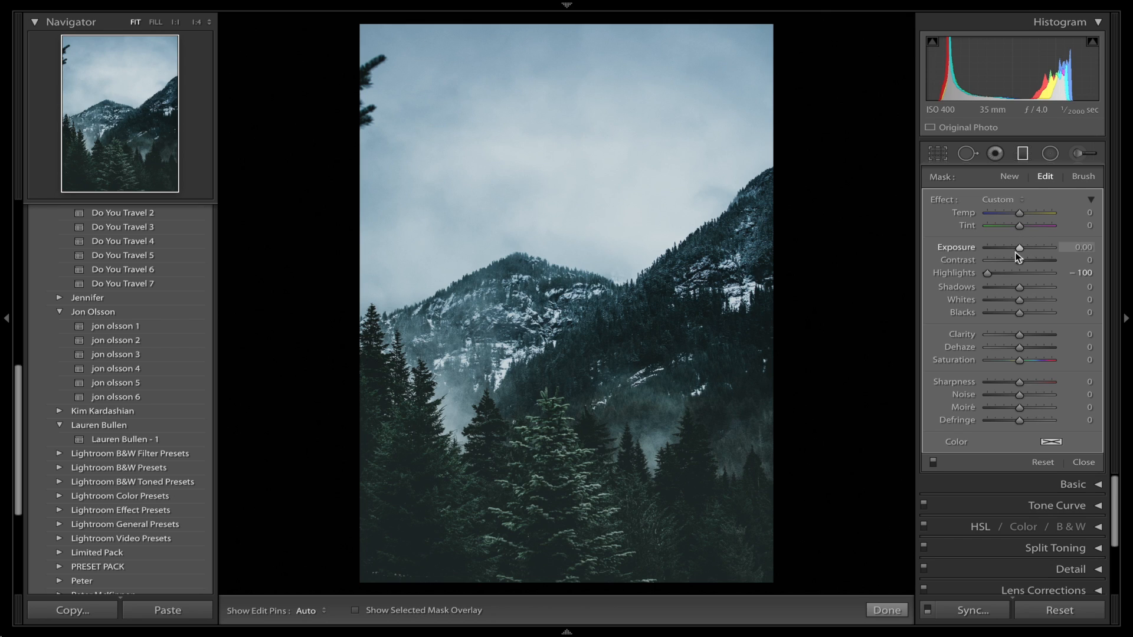
left_click_drag(1019, 287, 985, 287)
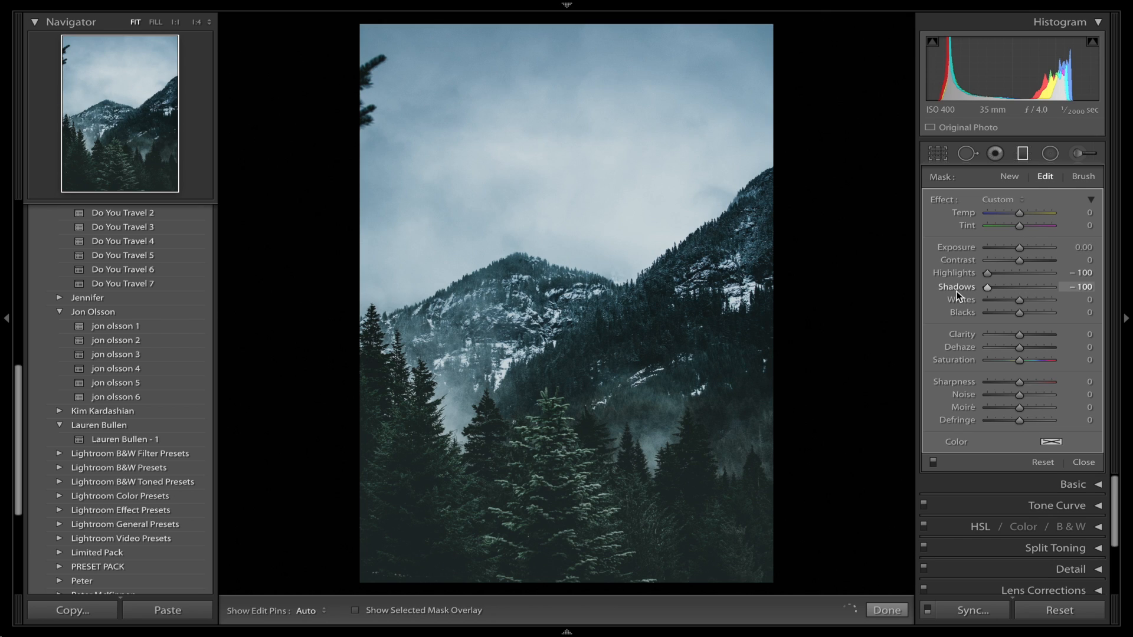
left_click(1003, 301)
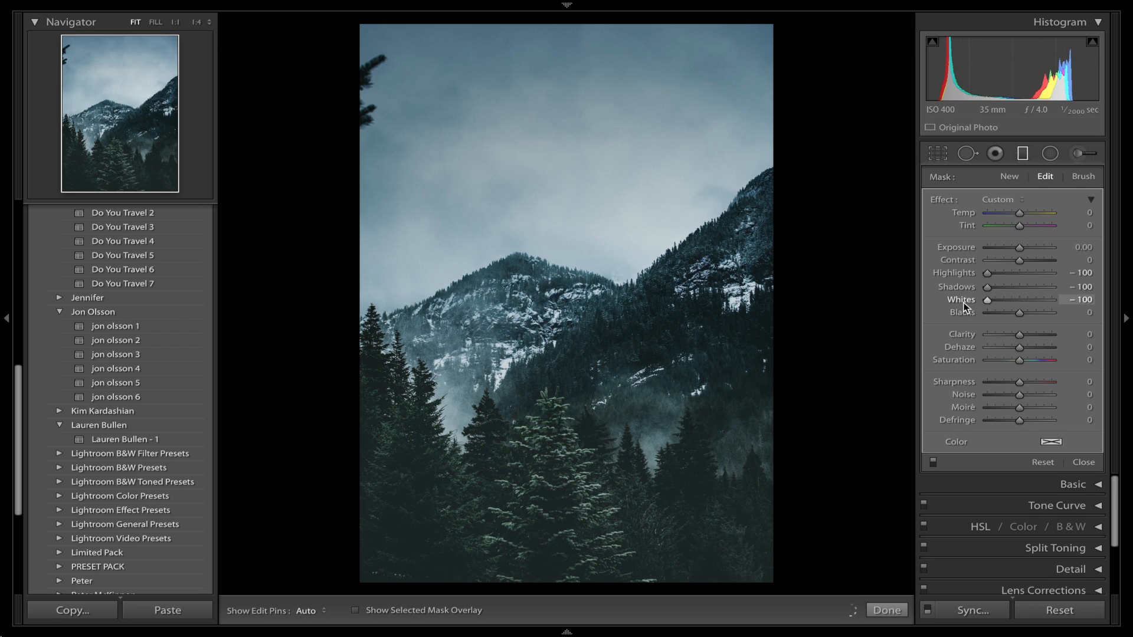
left_click_drag(1018, 301, 1014, 334)
left_click_drag(1029, 393, 1039, 397)
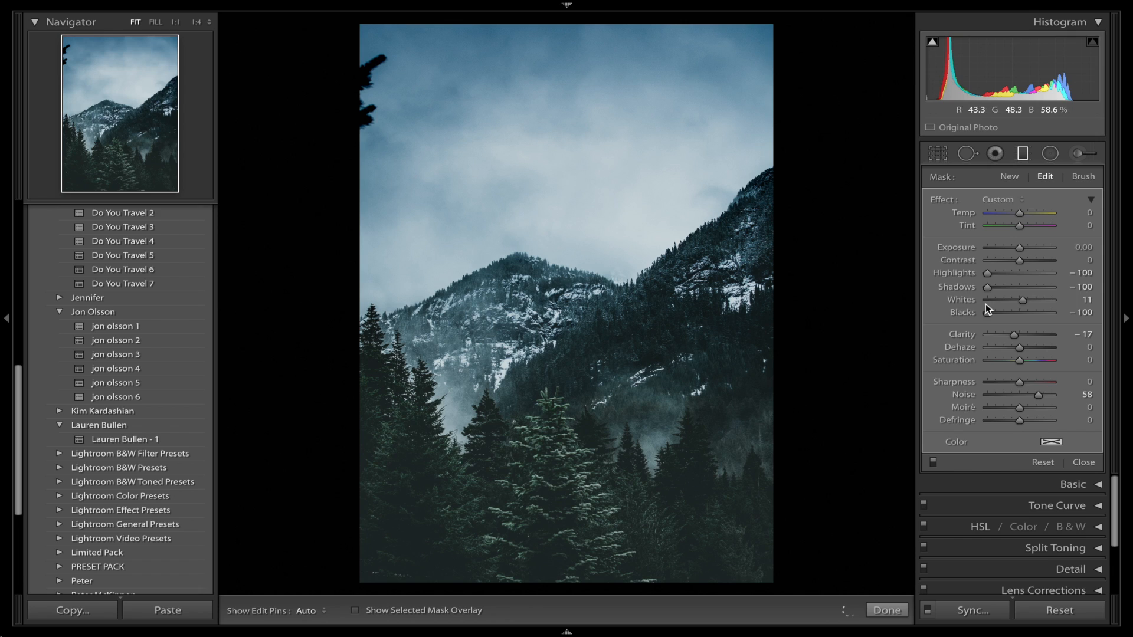
left_click_drag(1040, 397, 1123, 394)
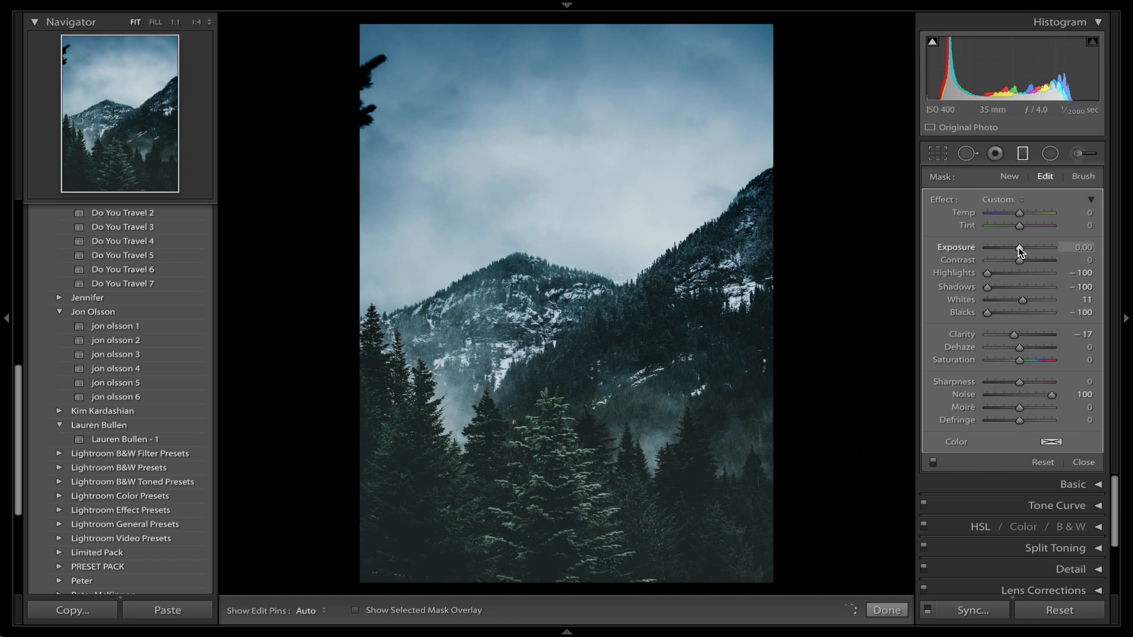
Darken the sky filter slightly by setting its Exposure to -0.16.
left_click_drag(1019, 248, 1016, 246)
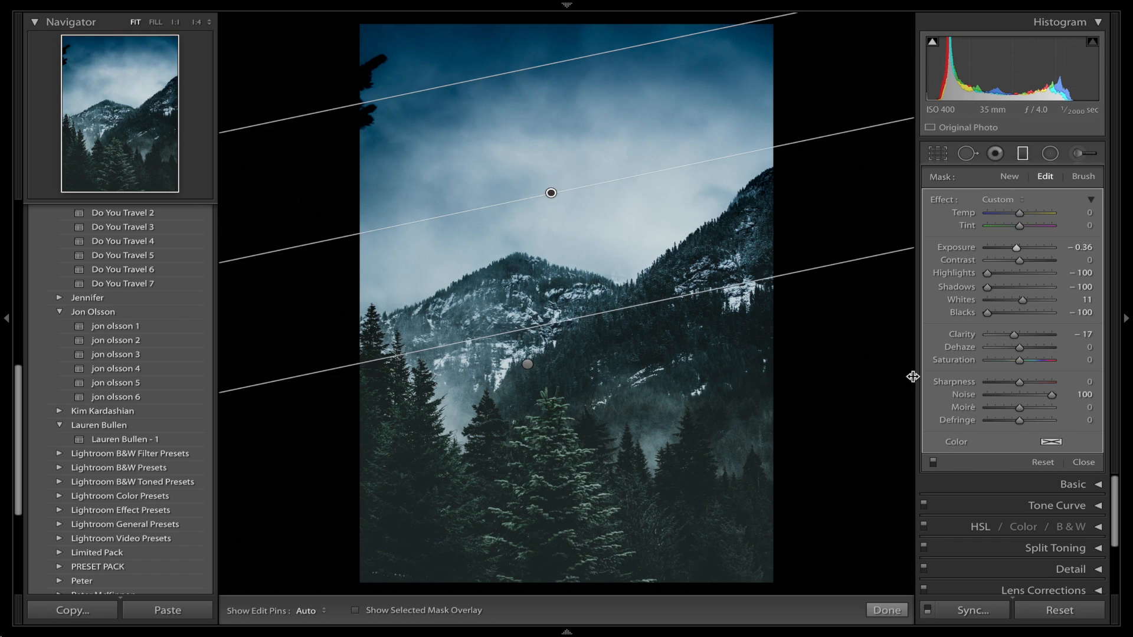
left_click_drag(1016, 248, 1018, 249)
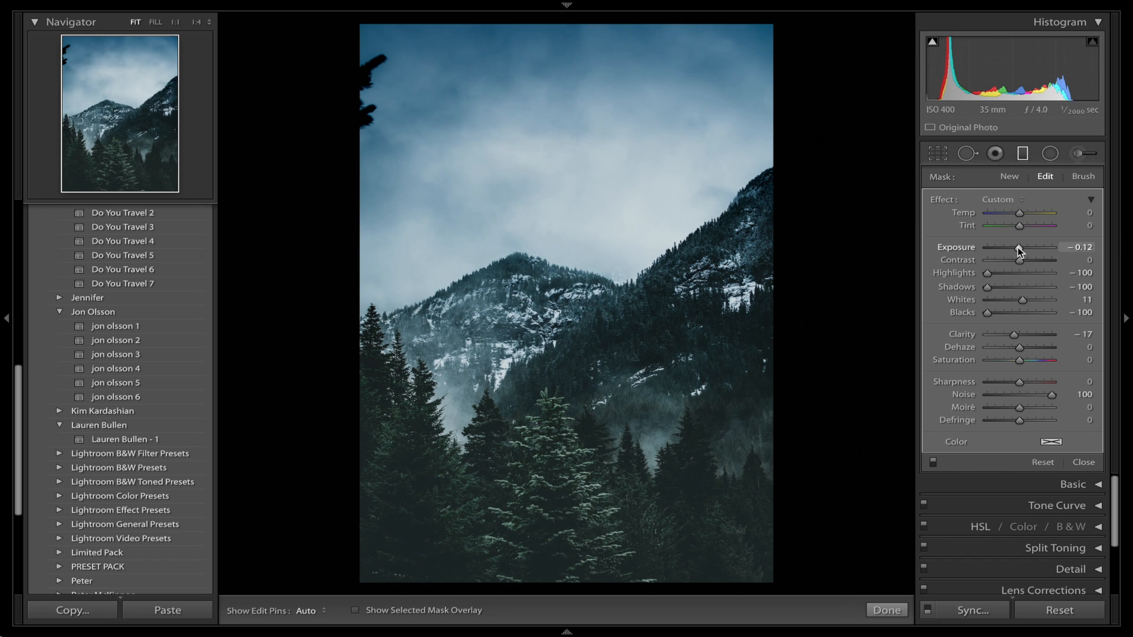
left_click_drag(1019, 248, 1018, 248)
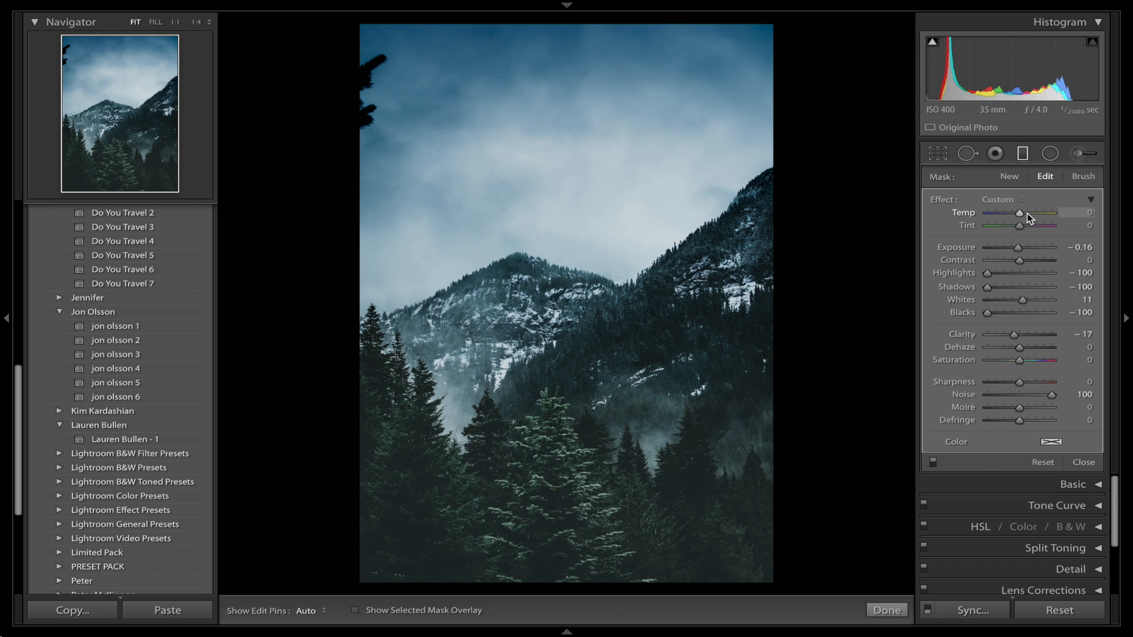
Set the sky filter's Saturation to -36, Tint to 8 and Temp to -4, and compare the photo with and without the graduated filters.
left_click_drag(1027, 213, 1025, 215)
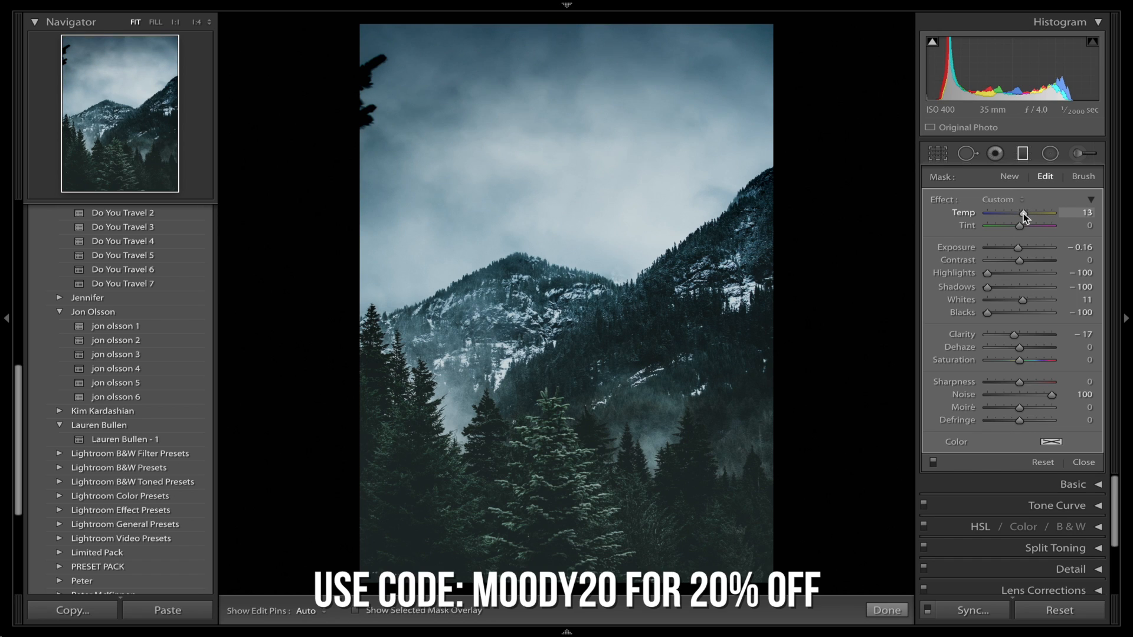
double_click(967, 210)
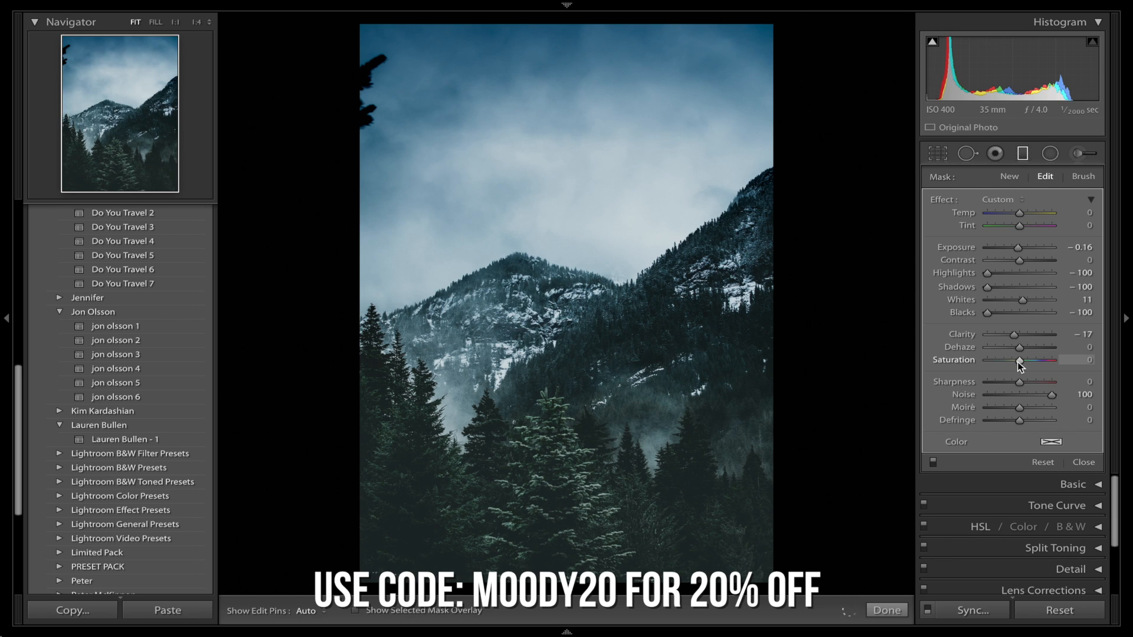
mouse_move(1017, 362)
left_mouse_down()
mouse_move(996, 363)
mouse_move(1007, 363)
left_mouse_up()
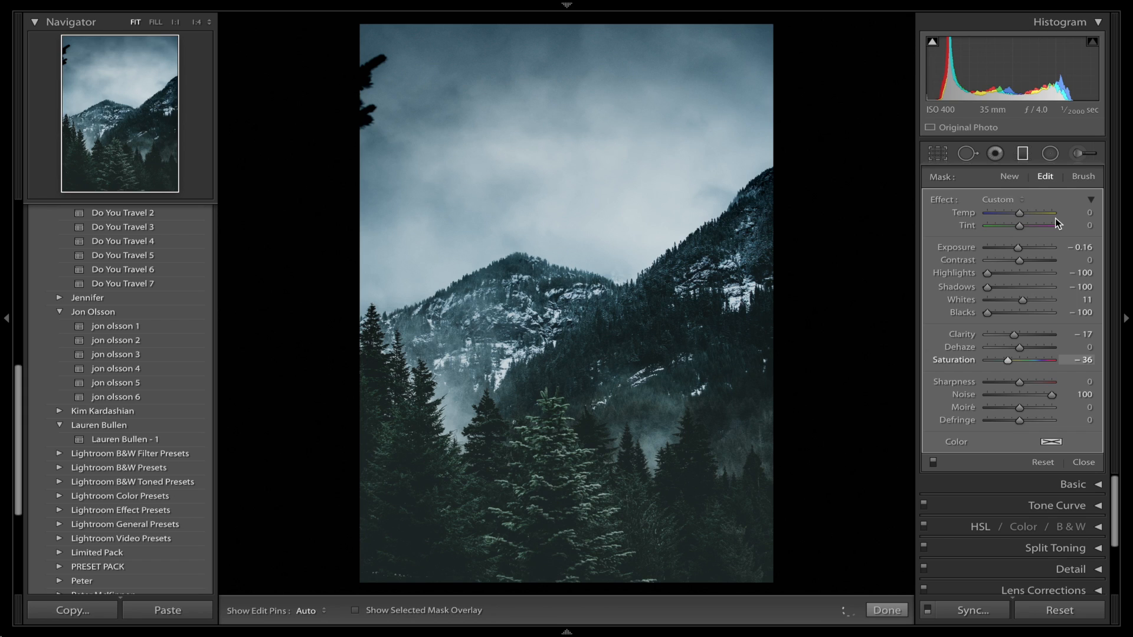
left_click_drag(1019, 226, 1019, 214)
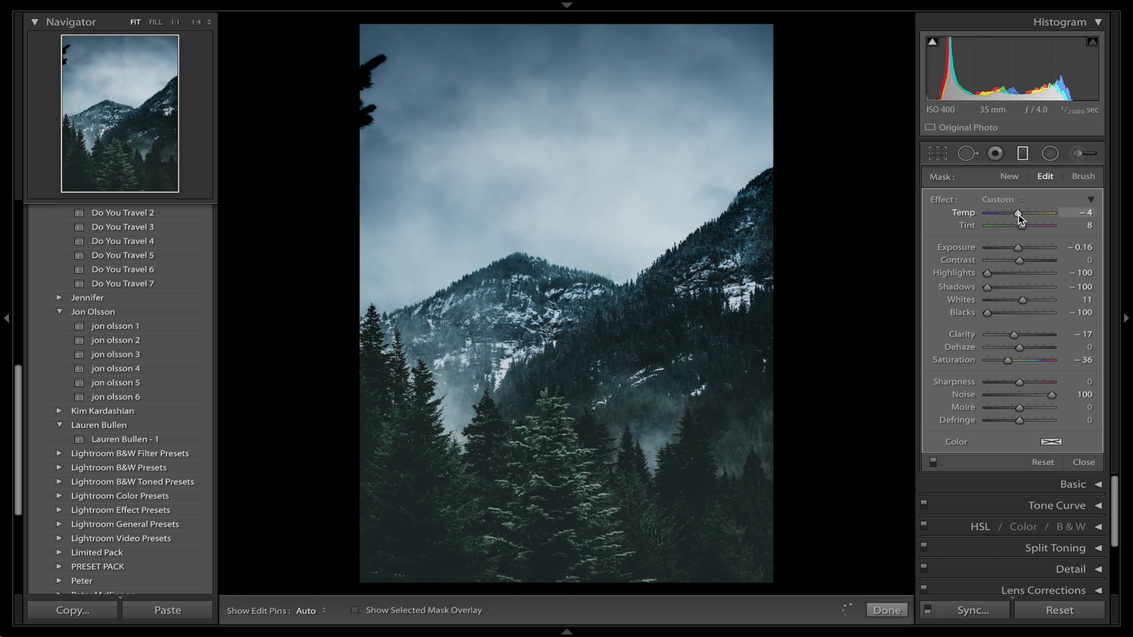
left_click(934, 461)
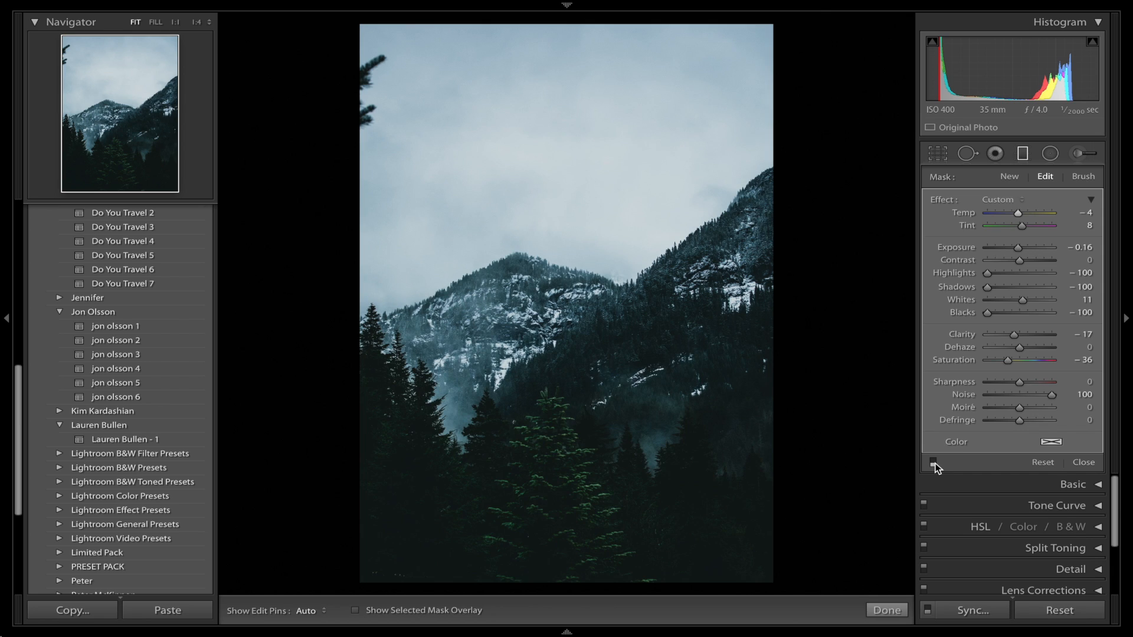
left_click(934, 462)
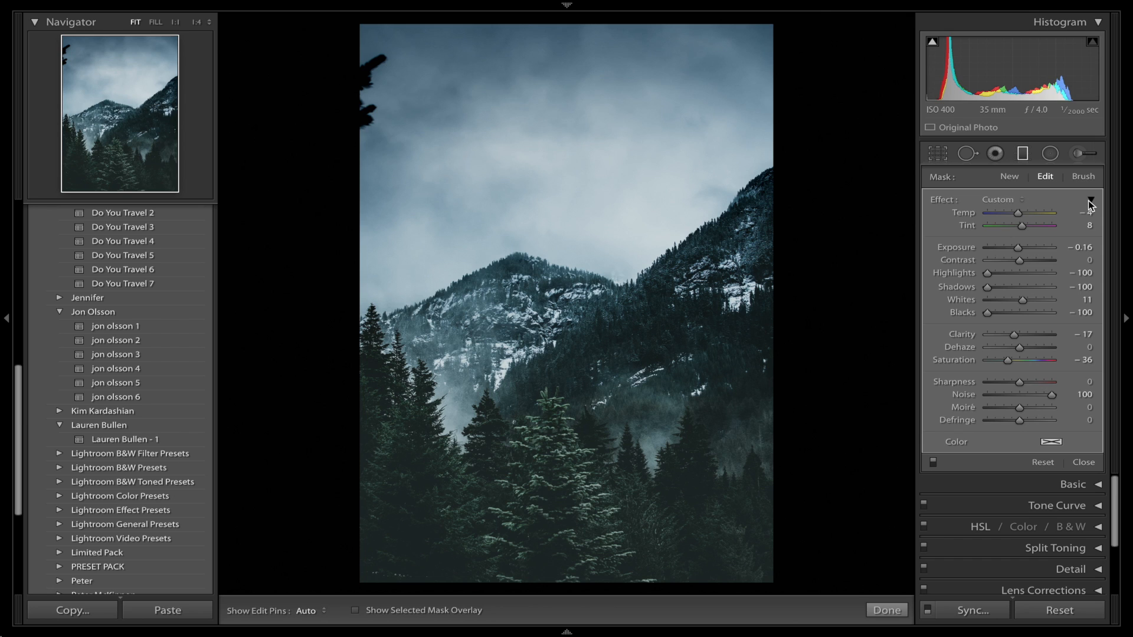
Check the sky filter's result by switching the photo between its original and edited versions.
key("backslash")
key("backslash")
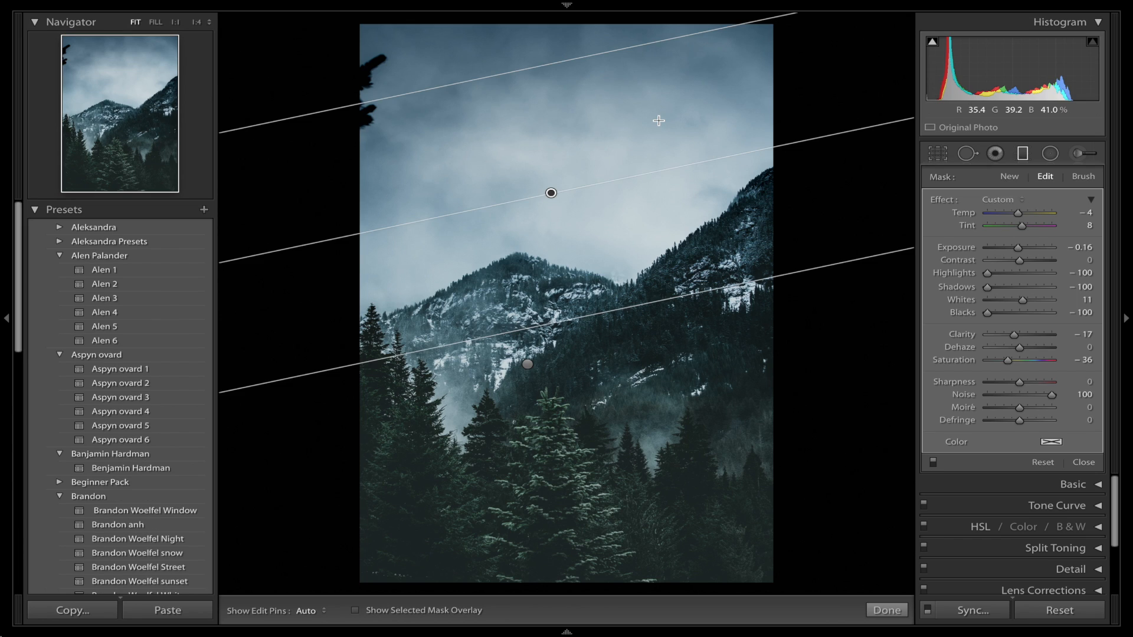
key("backslash")
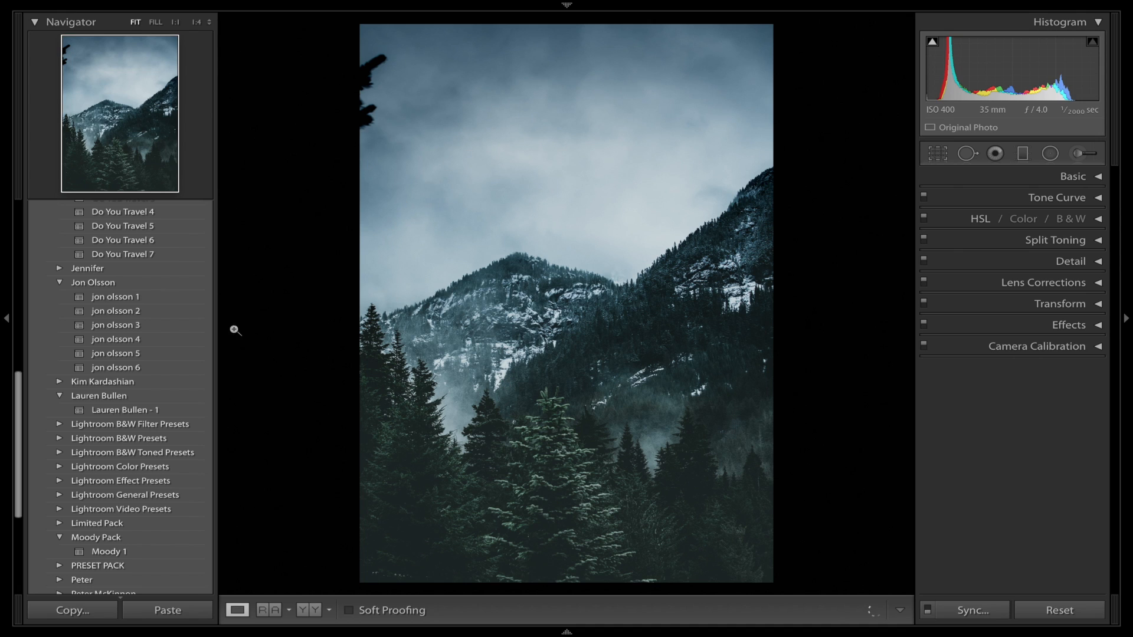
Collapse the preset list and compare the finished moody edit with the original photo several times.
scroll(175, 328, "up", 10)
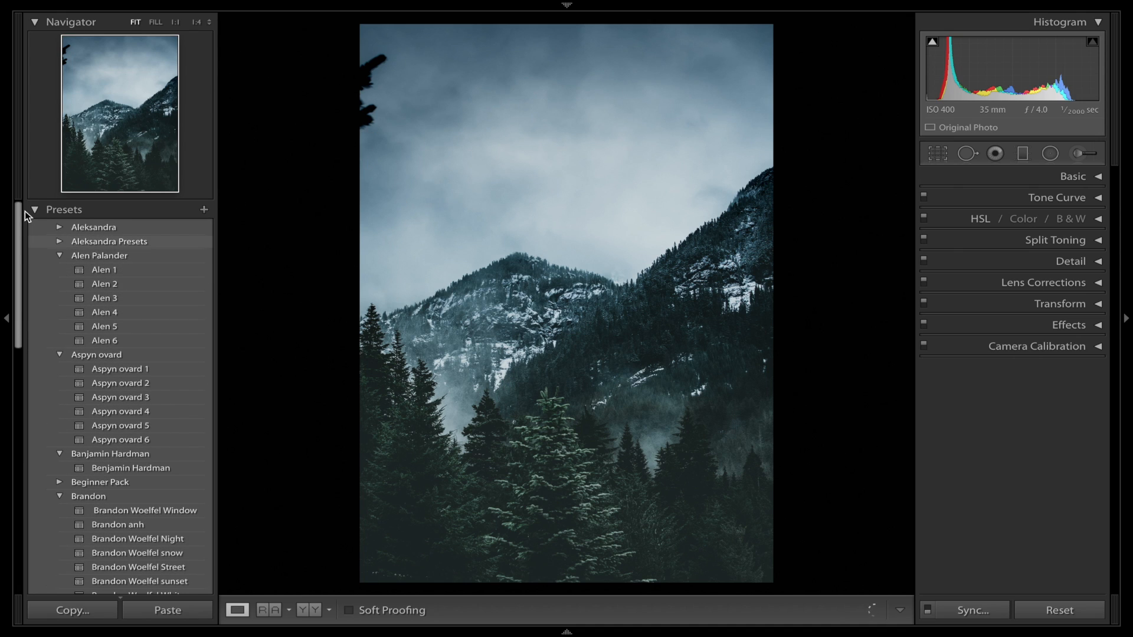
left_click(34, 210)
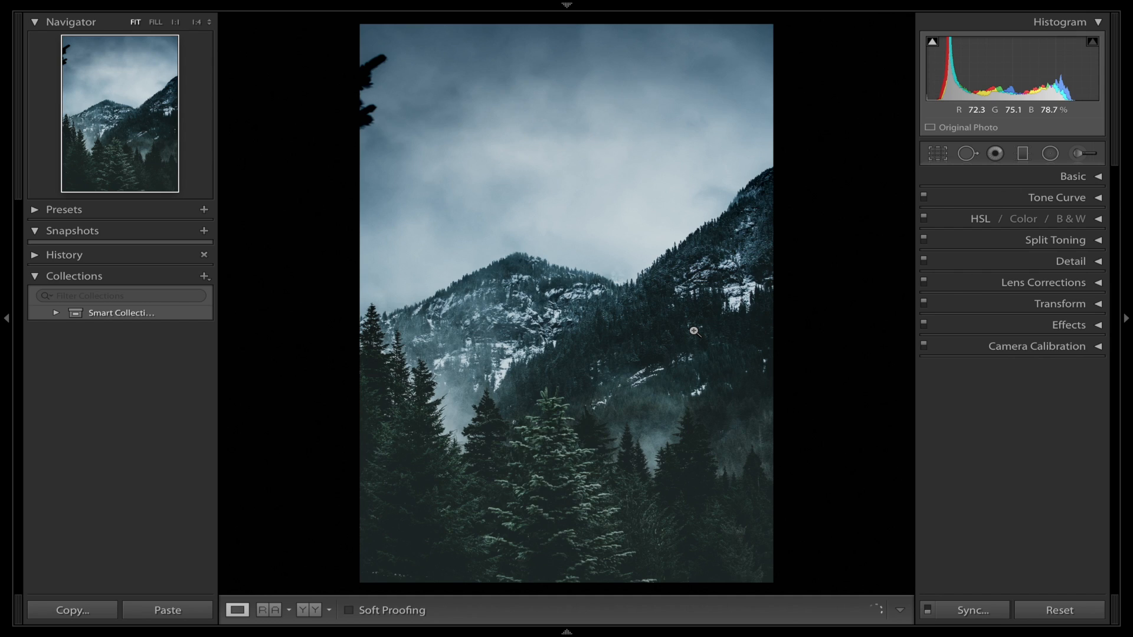
key("backslash")
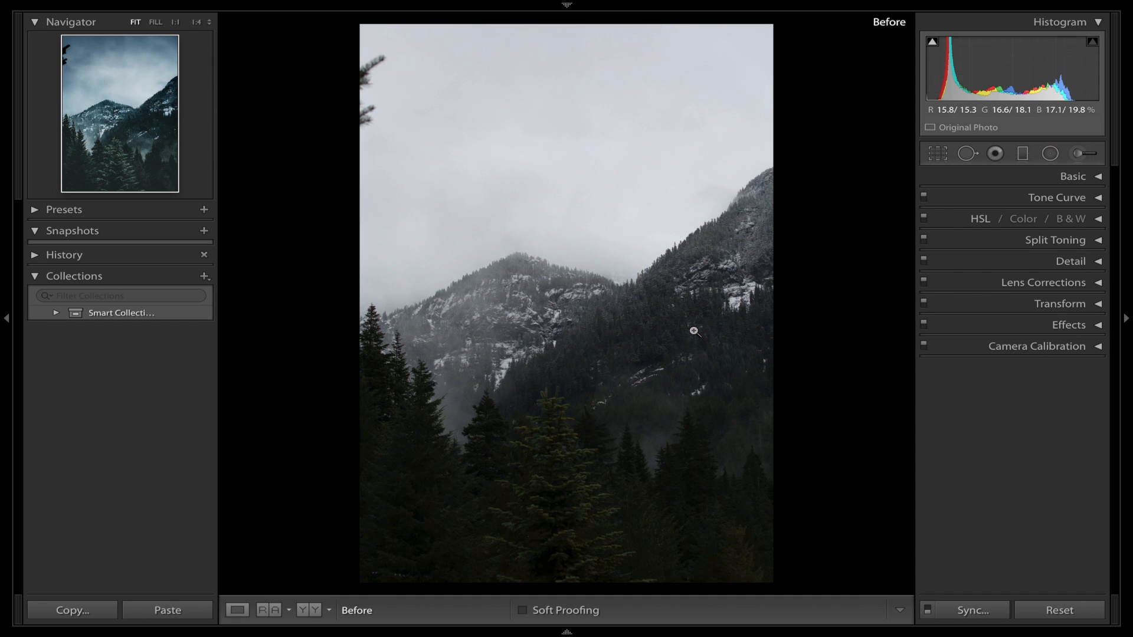
key("backslash")
key("backslash")
key("backslash")
key("backslash")
key("backslash")
key("backslash")
key("backslash")
key("backslash")
key("backslash")
key("backslash")
key("backslash")
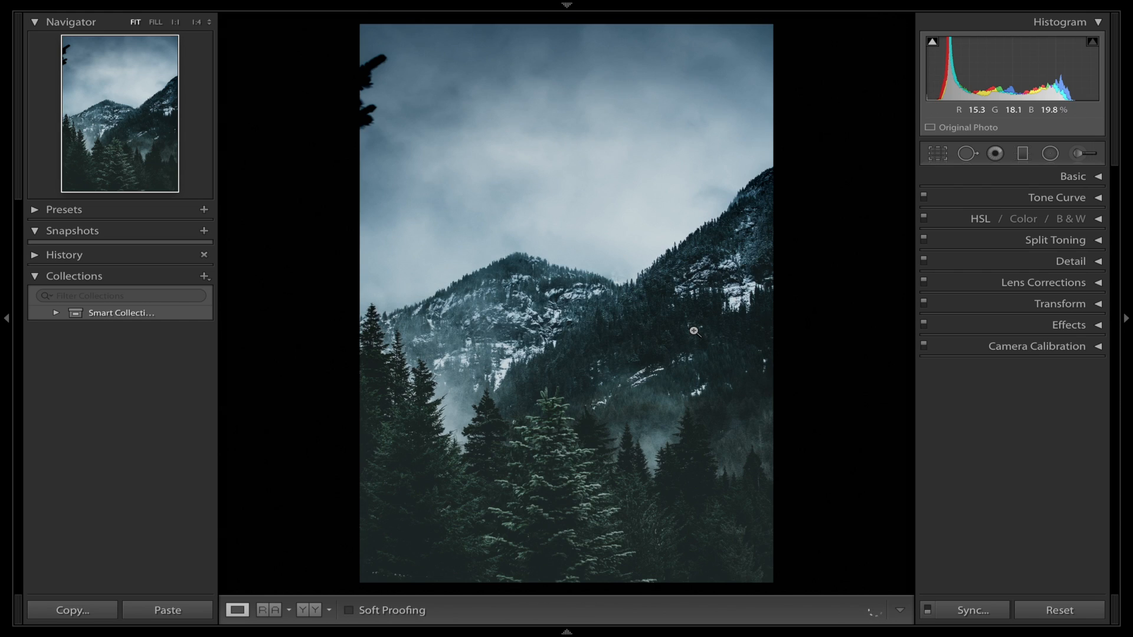